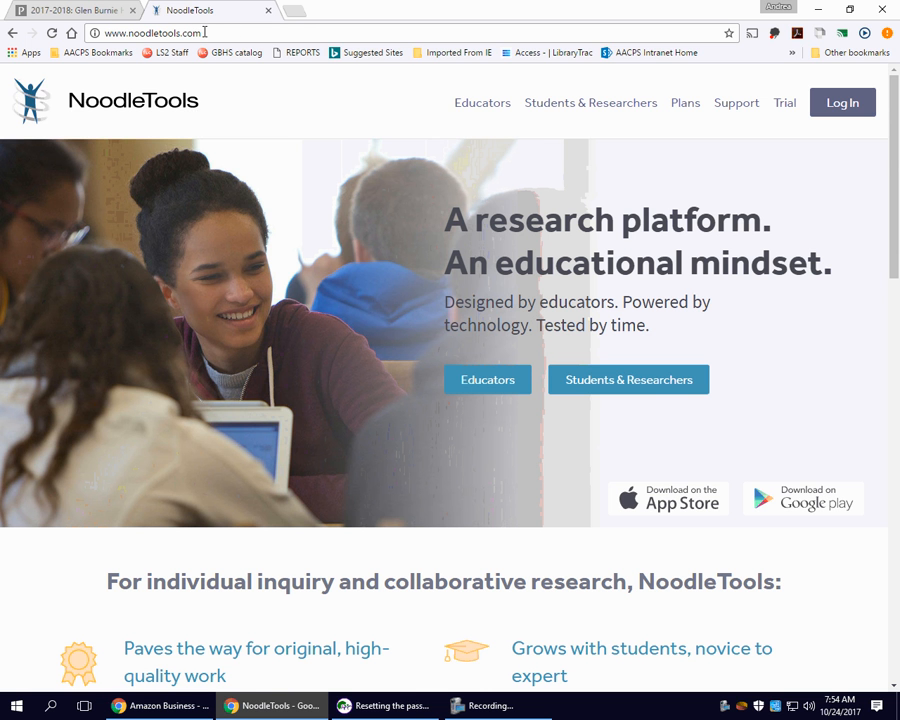
Go to the NoodleTools sign-in page.
{"action": "left_click_drag", "start_coordinate": [204, 33], "coordinate": [80, 33]}
{"action": "left_click", "coordinate": [284, 185]}
{"action": "left_click", "coordinate": [844, 105]}
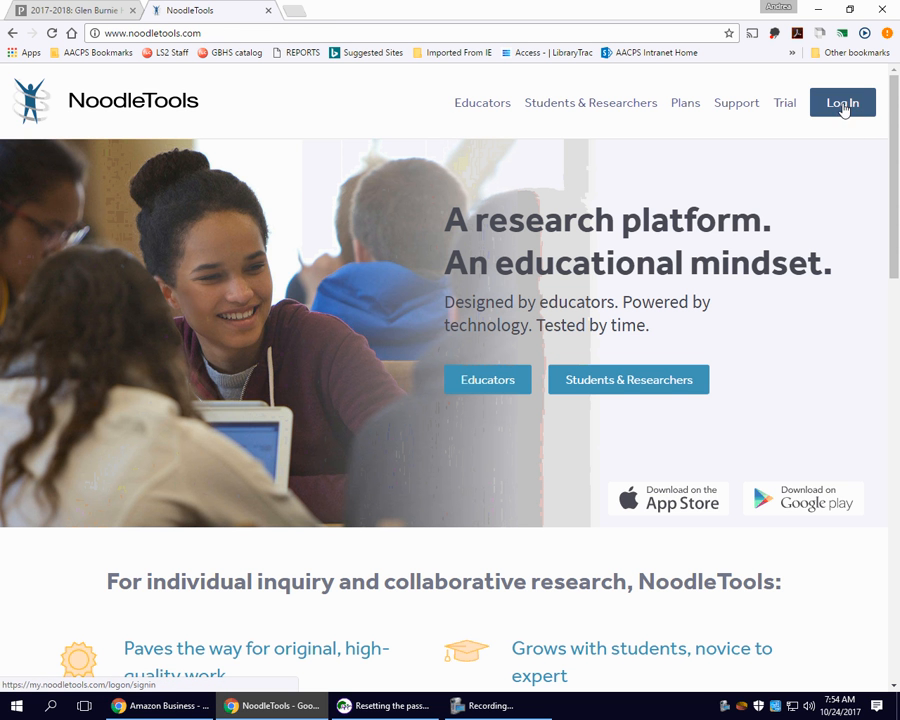
Enter the student's school email under G Suite / Office 365 and sign in with Google.
{"action": "left_click", "coordinate": [581, 186]}
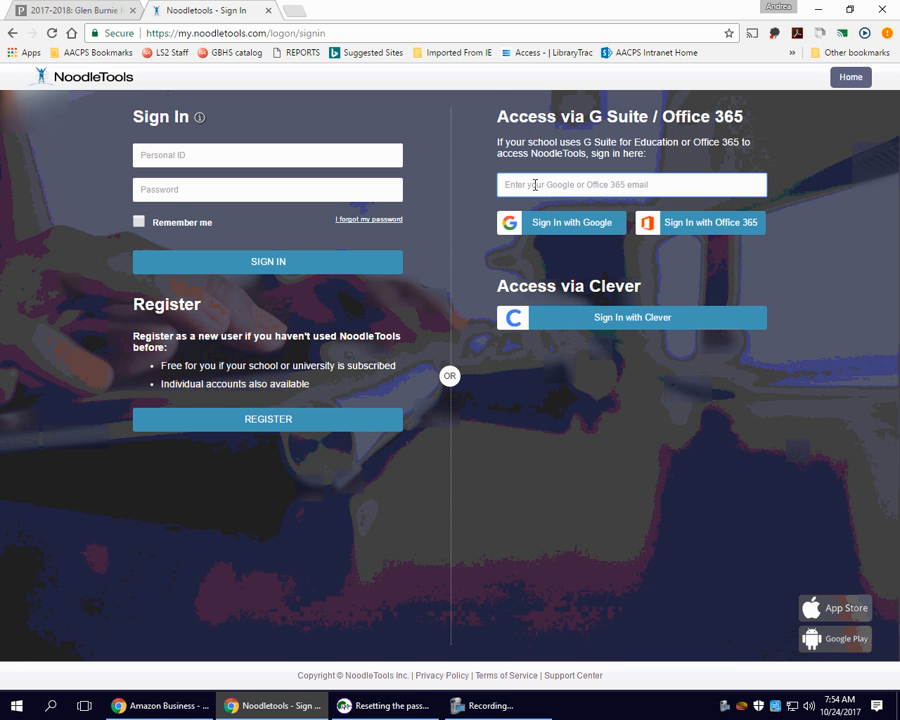
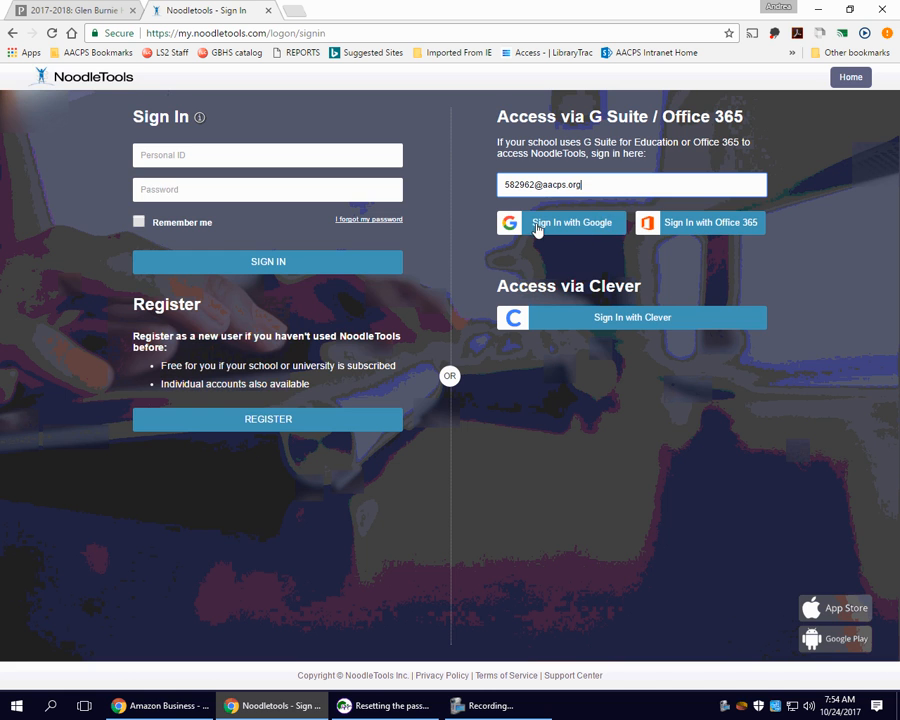
{"action": "left_click", "coordinate": [540, 224]}
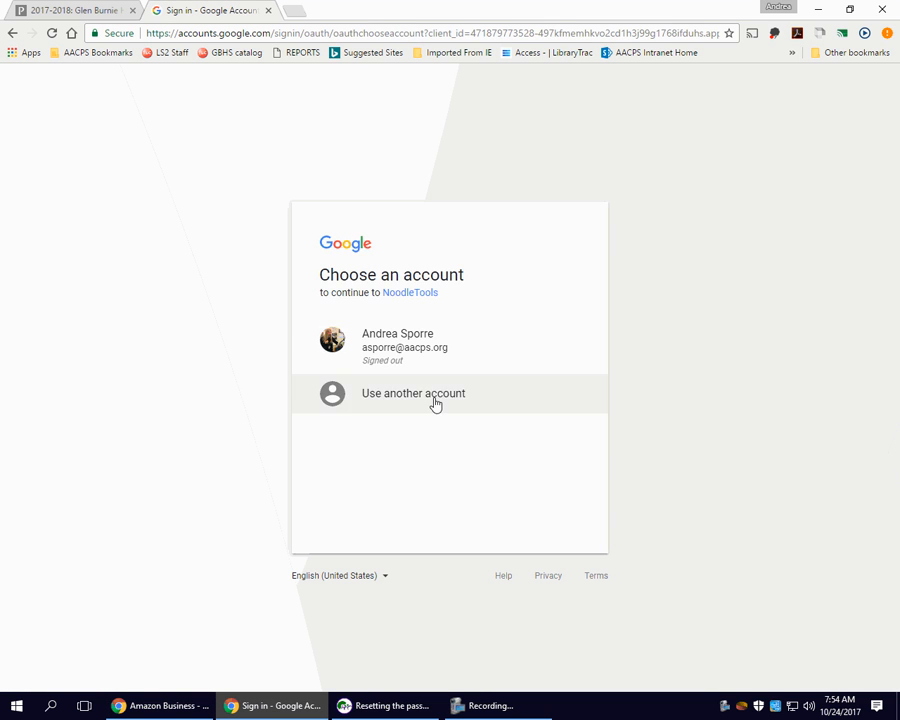
Use another Google account, entering the student's school email, and continue.
{"action": "left_click", "coordinate": [434, 402]}
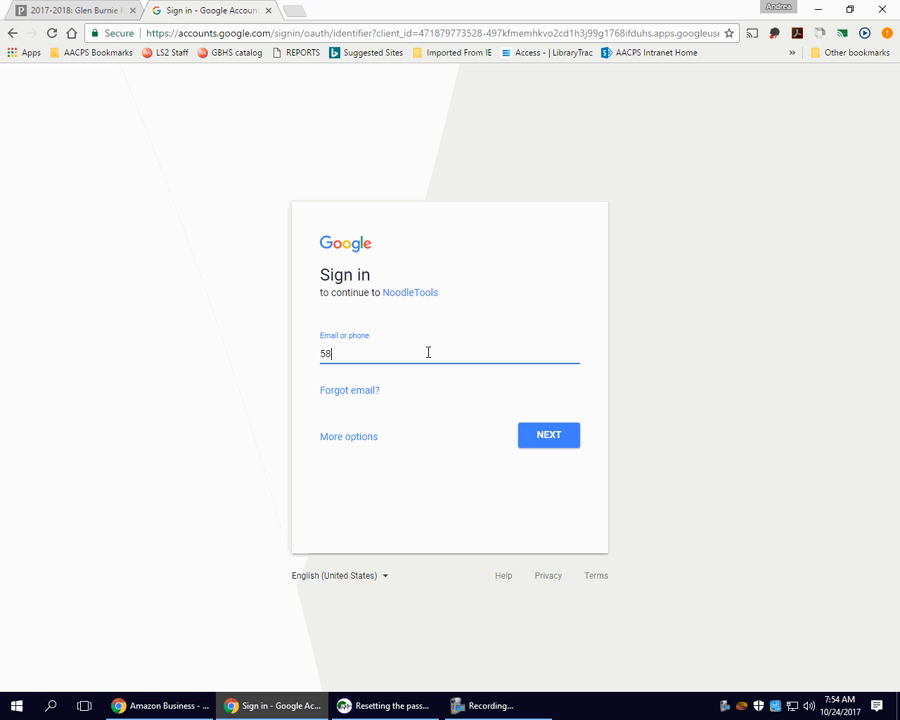
{"action": "left_click", "coordinate": [558, 437]}
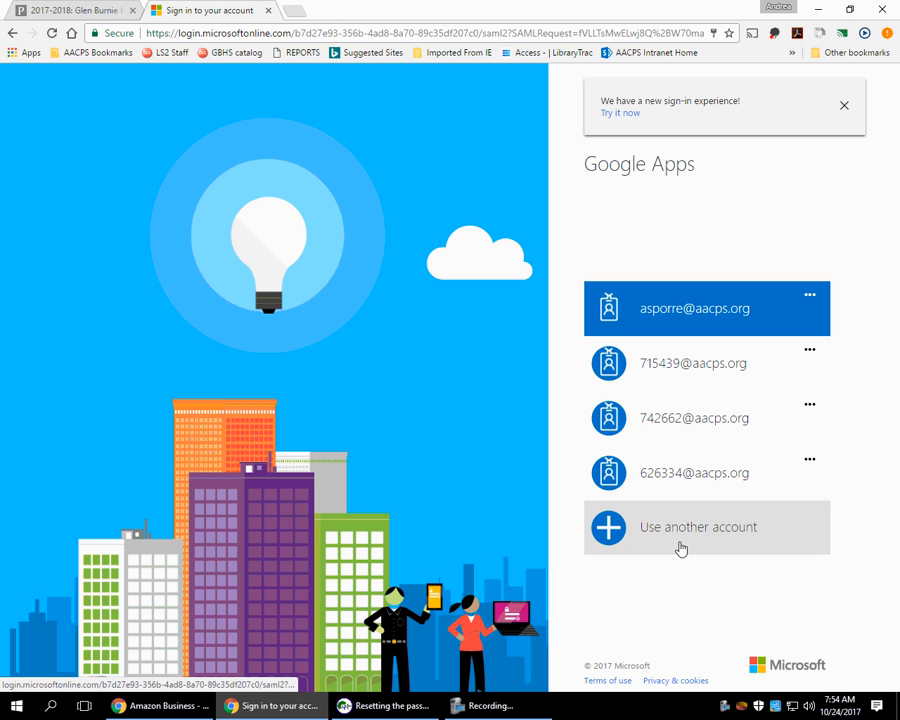
On the Microsoft page, sign in with the school email and account password.
{"action": "left_click", "coordinate": [680, 548]}
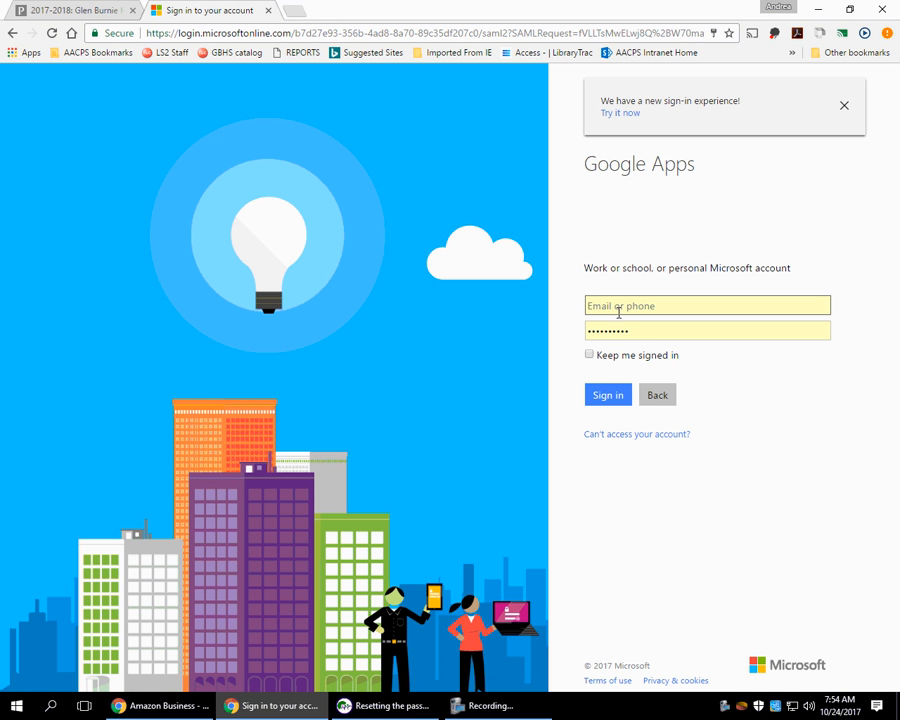
{"action": "left_click", "coordinate": [598, 306]}
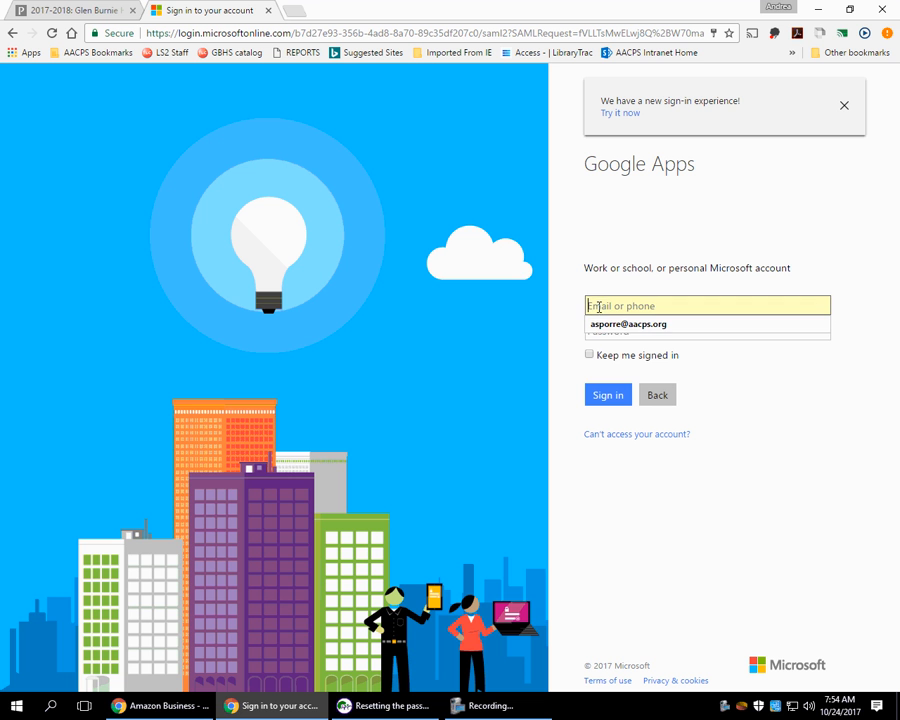
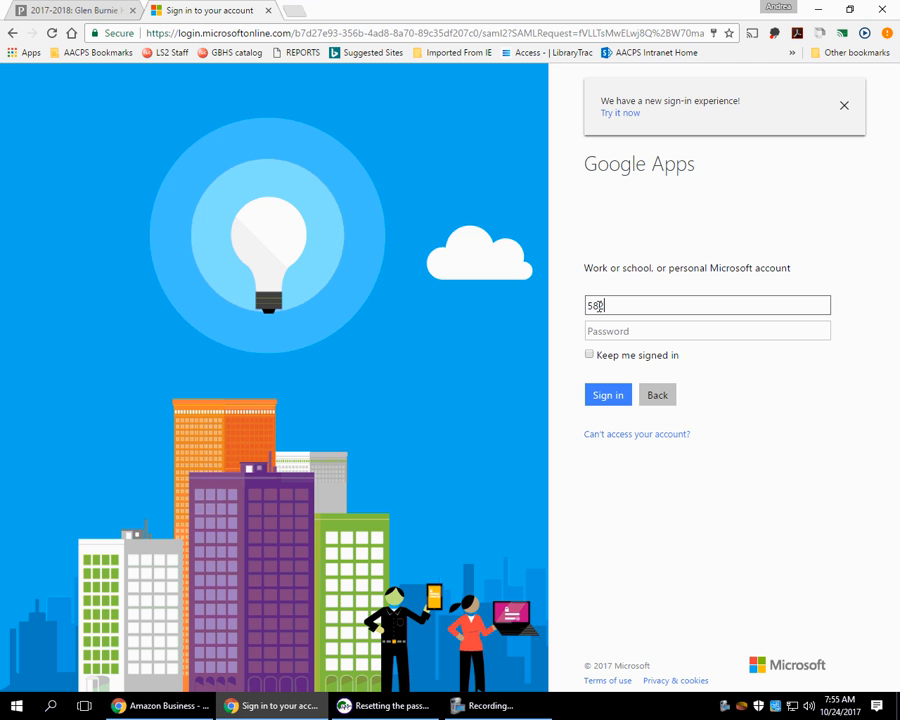
{"action": "left_click", "coordinate": [676, 330]}
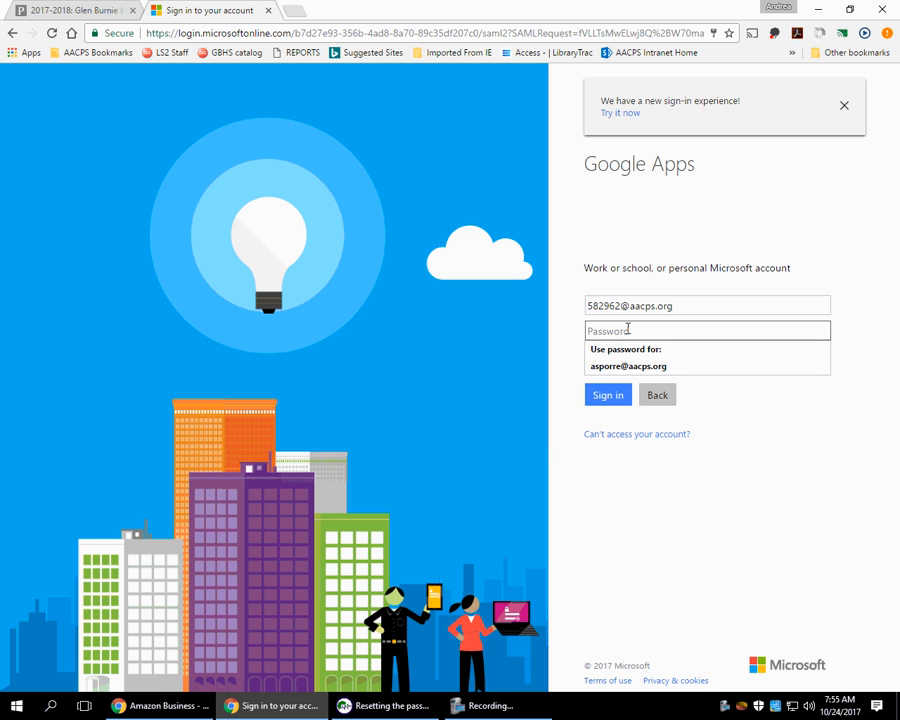
{"action": "type", "text": "•••••••"}
{"action": "left_click", "coordinate": [601, 402]}
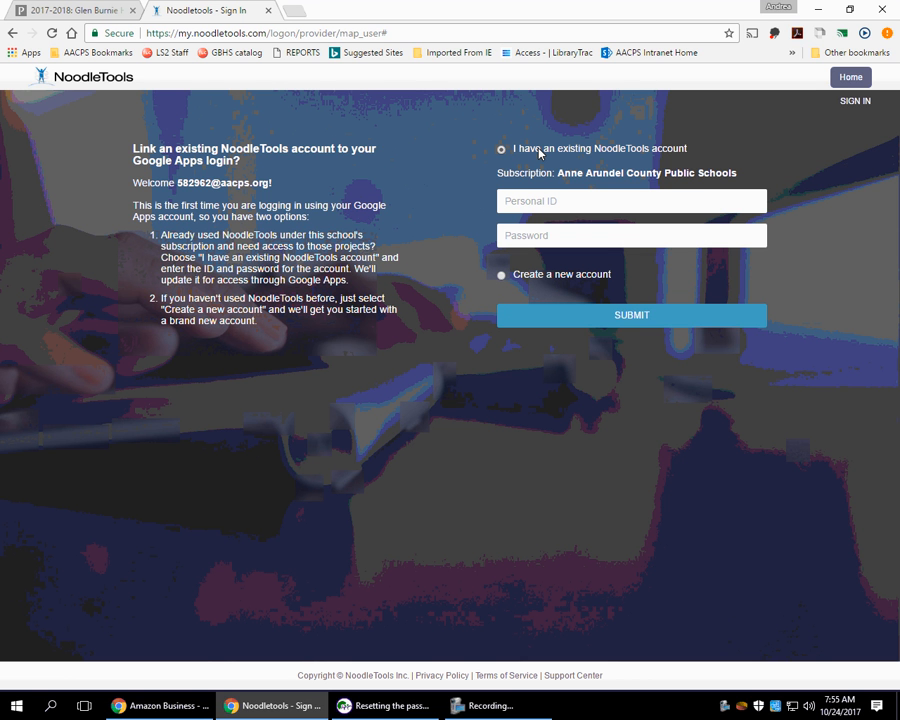
Create a new account for Glen Burnie High School, graduation year 2018, and save the profile.
{"action": "left_click", "coordinate": [502, 278]}
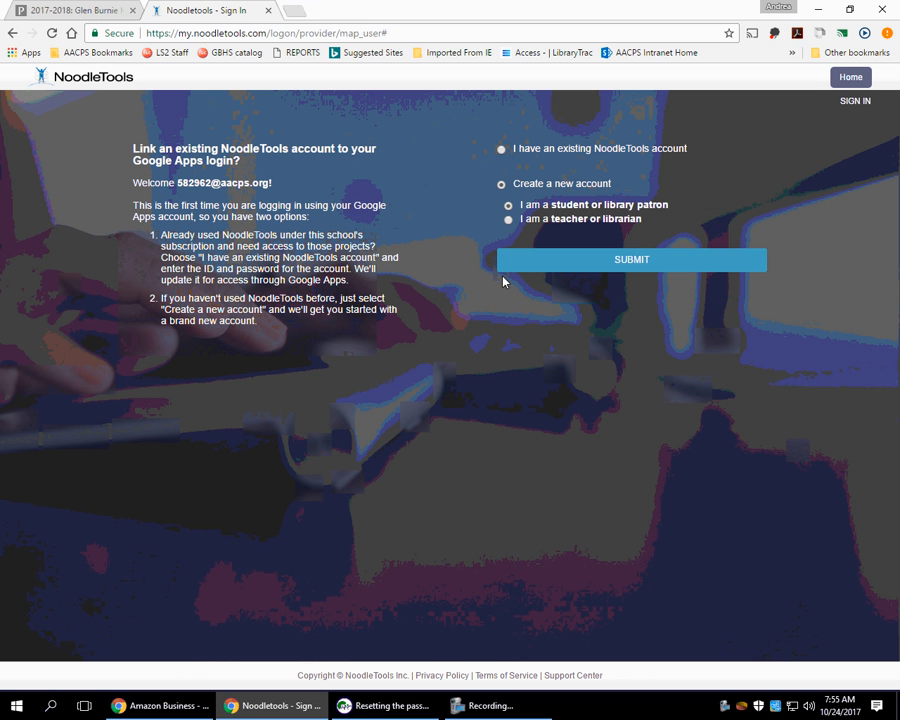
{"action": "left_click", "coordinate": [634, 261]}
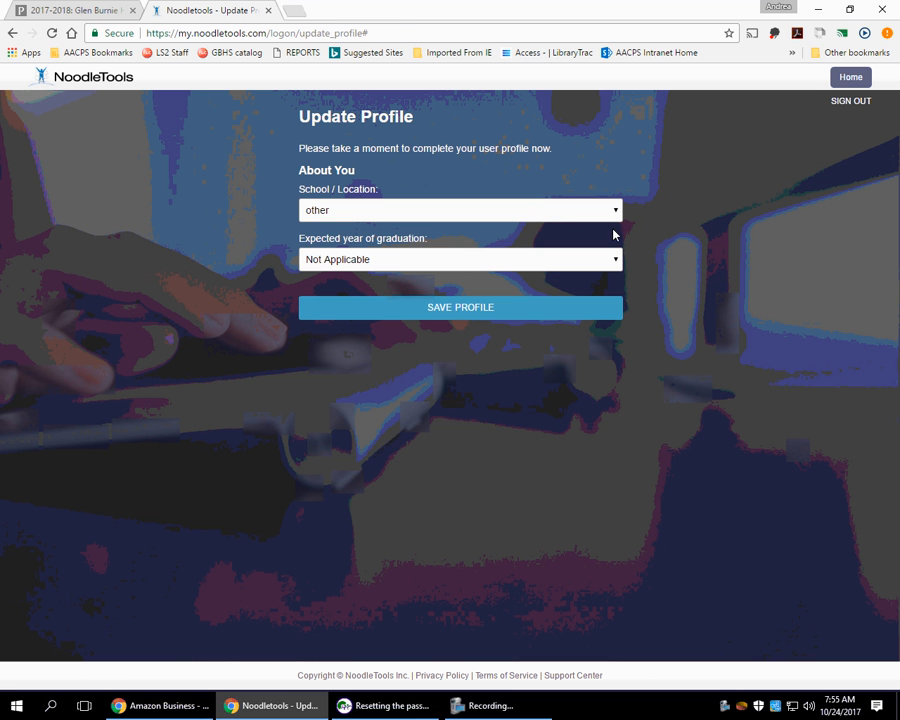
{"action": "left_click", "coordinate": [616, 213]}
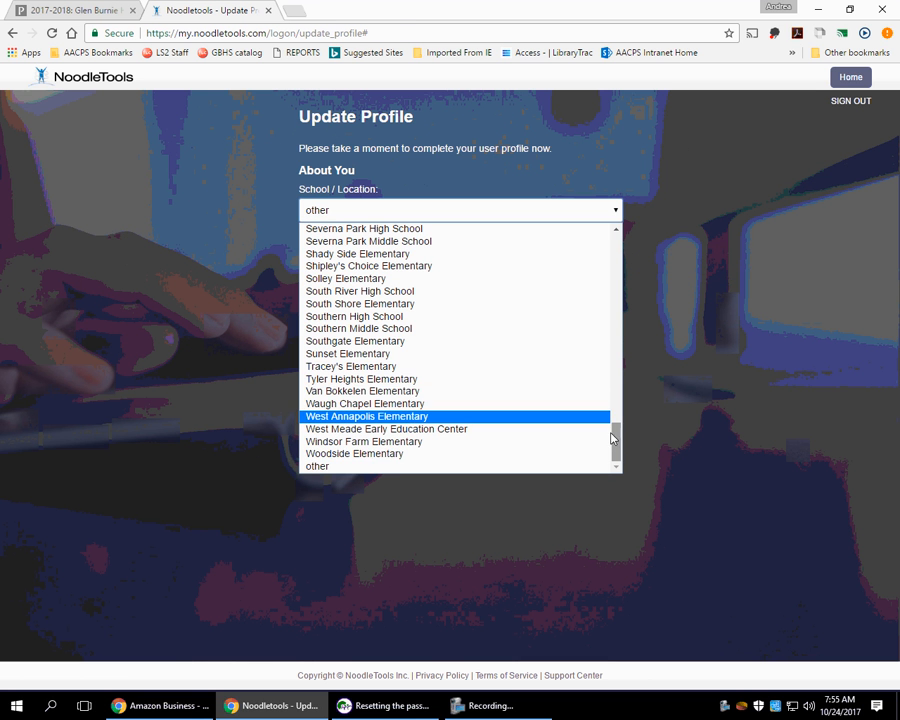
{"action": "left_click_drag", "start_coordinate": [618, 440], "coordinate": [619, 307]}
{"action": "left_click", "coordinate": [421, 388]}
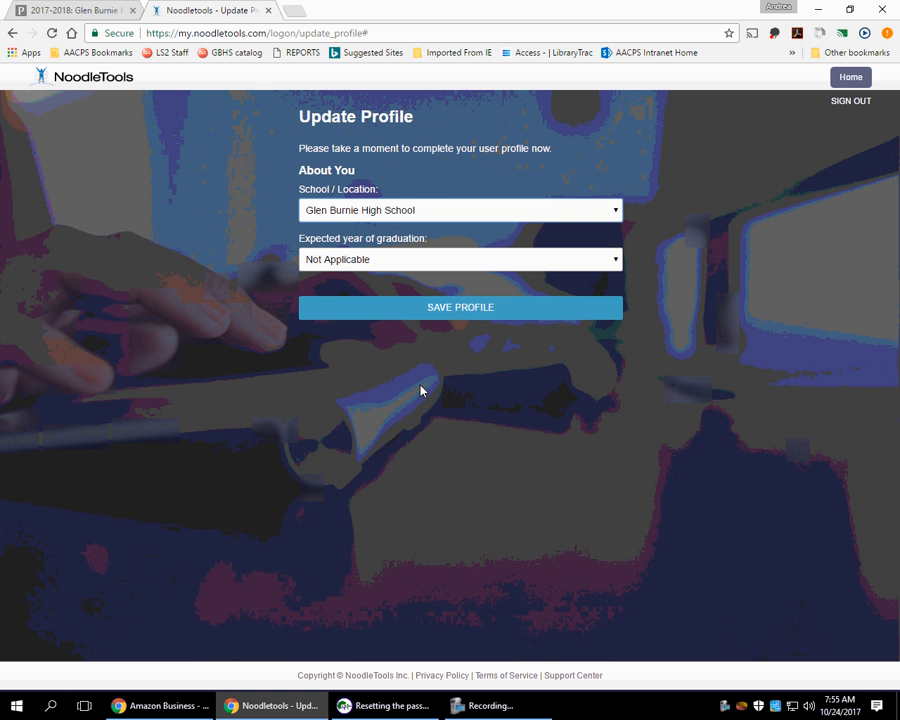
{"action": "left_click", "coordinate": [615, 260]}
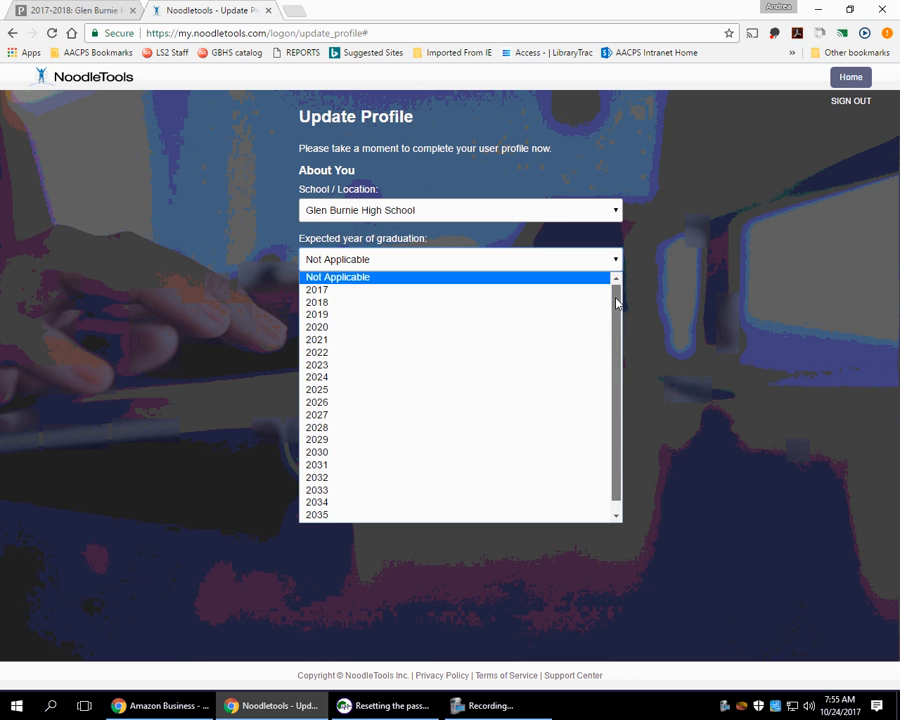
{"action": "left_click", "coordinate": [317, 306]}
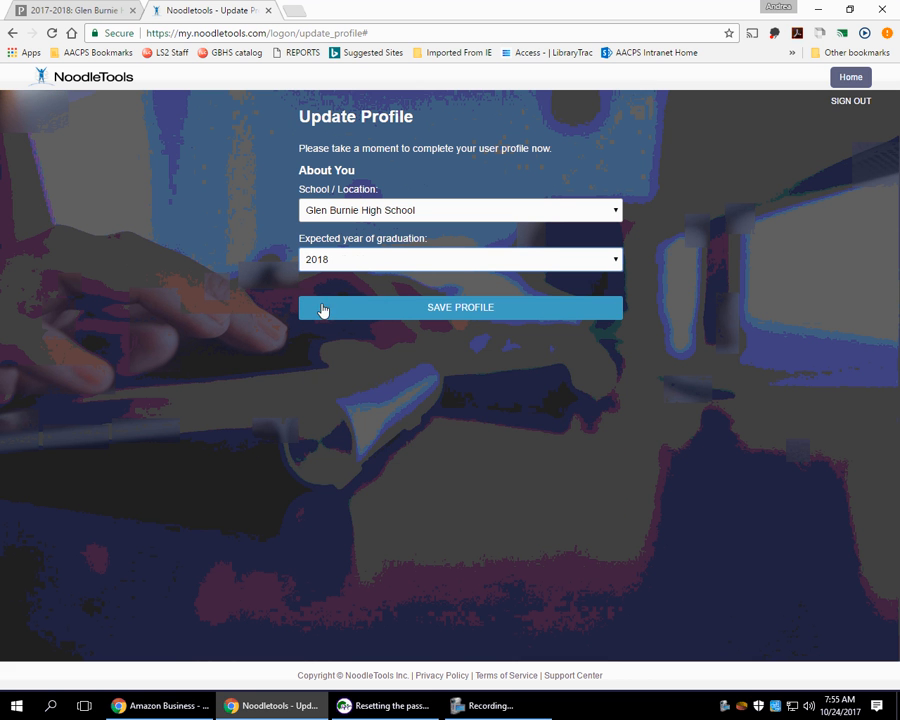
{"action": "left_click", "coordinate": [462, 312]}
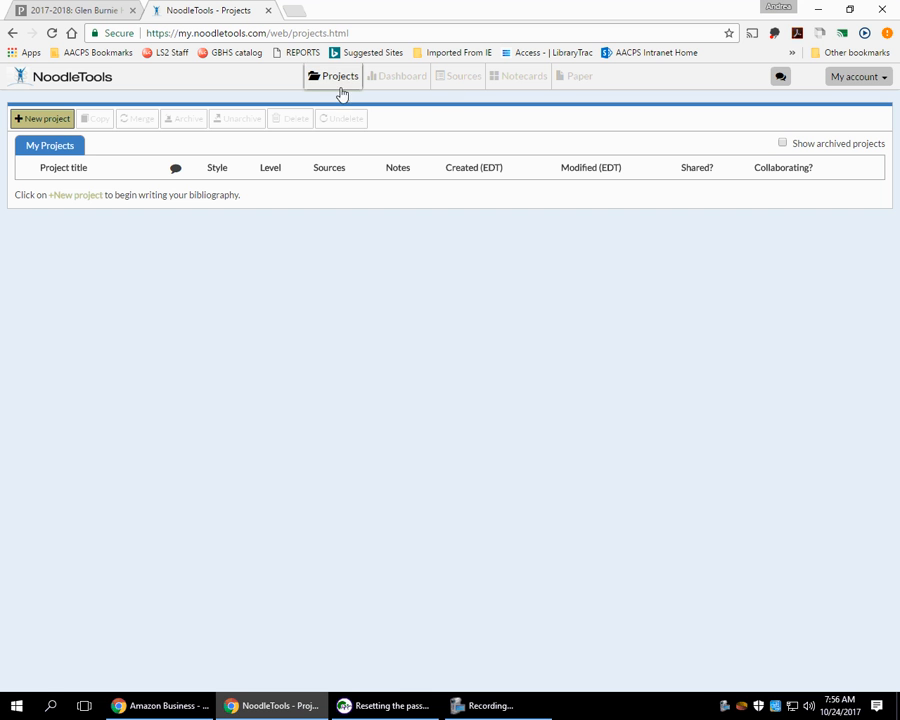
Create a new project titled 'Test project' with MLA style at the Advanced level.
{"action": "left_click", "coordinate": [50, 119]}
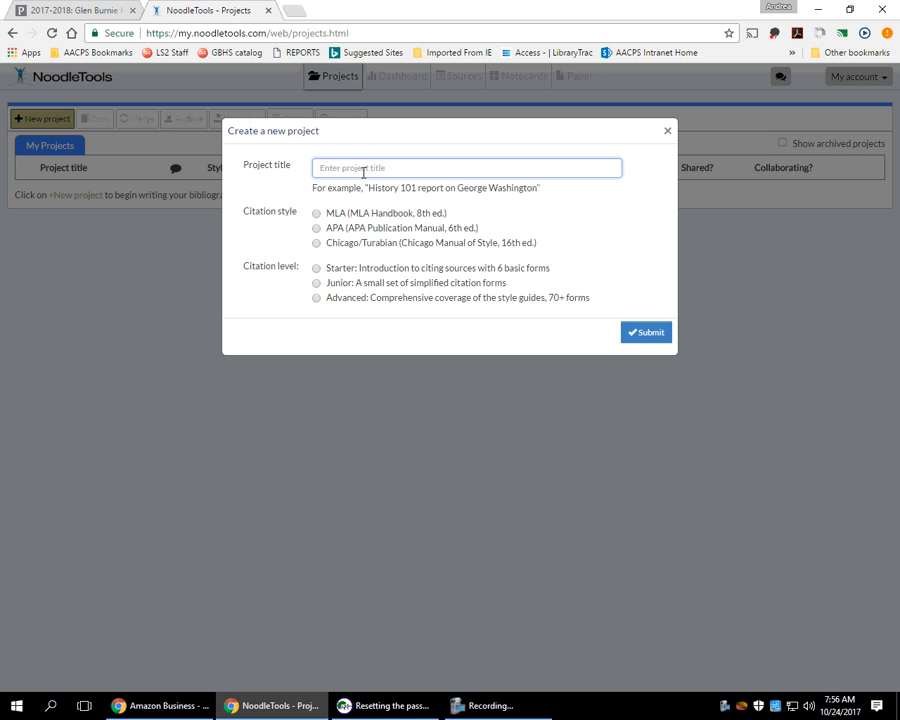
{"action": "left_click", "coordinate": [492, 700]}
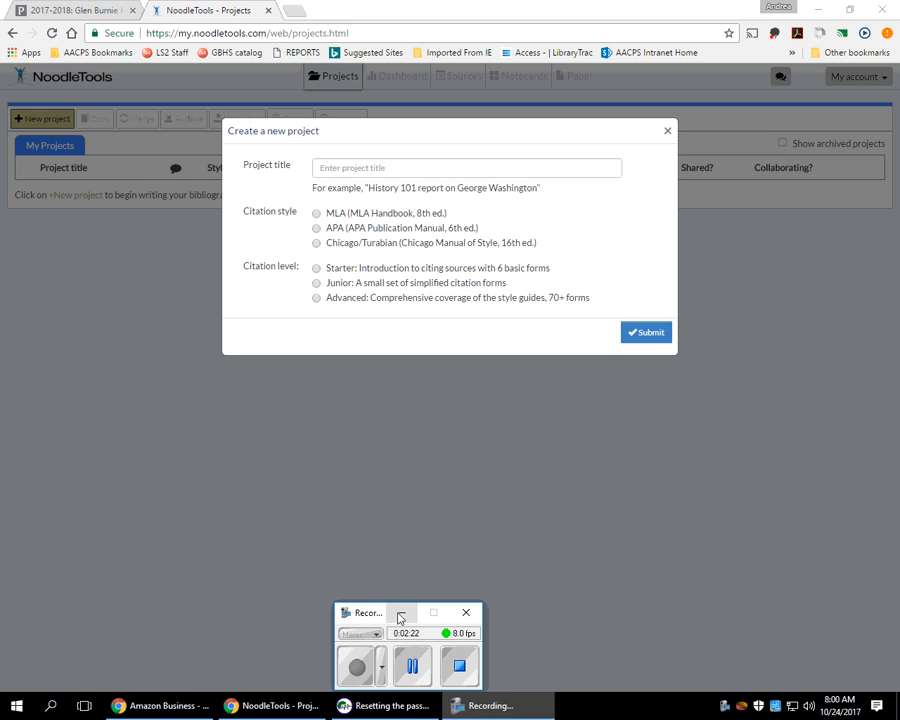
{"action": "left_click", "coordinate": [401, 612]}
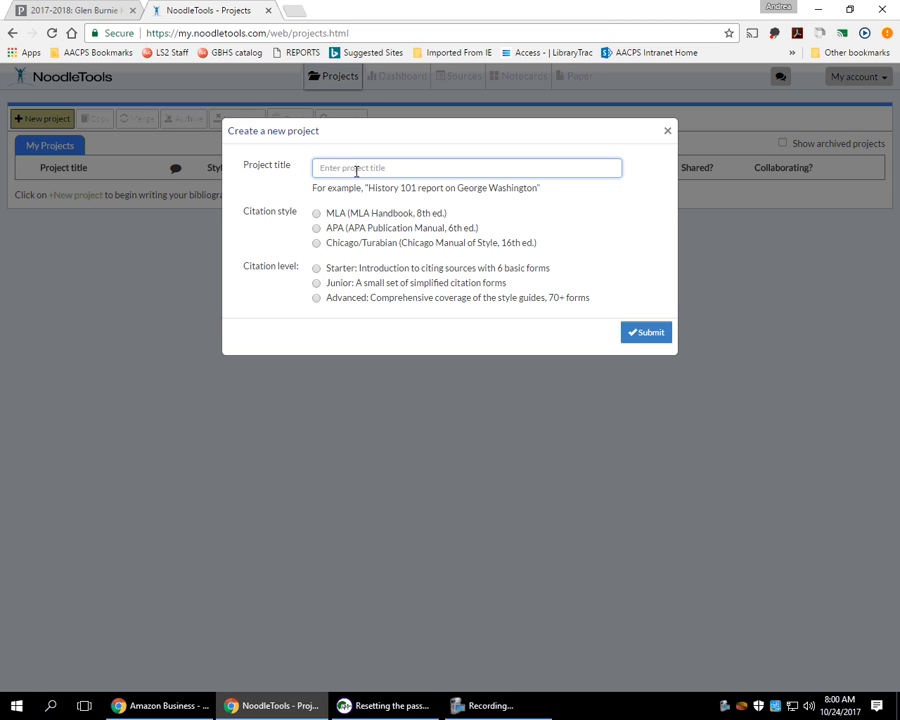
{"action": "type", "text": "Test project"}
{"action": "left_click", "coordinate": [317, 215]}
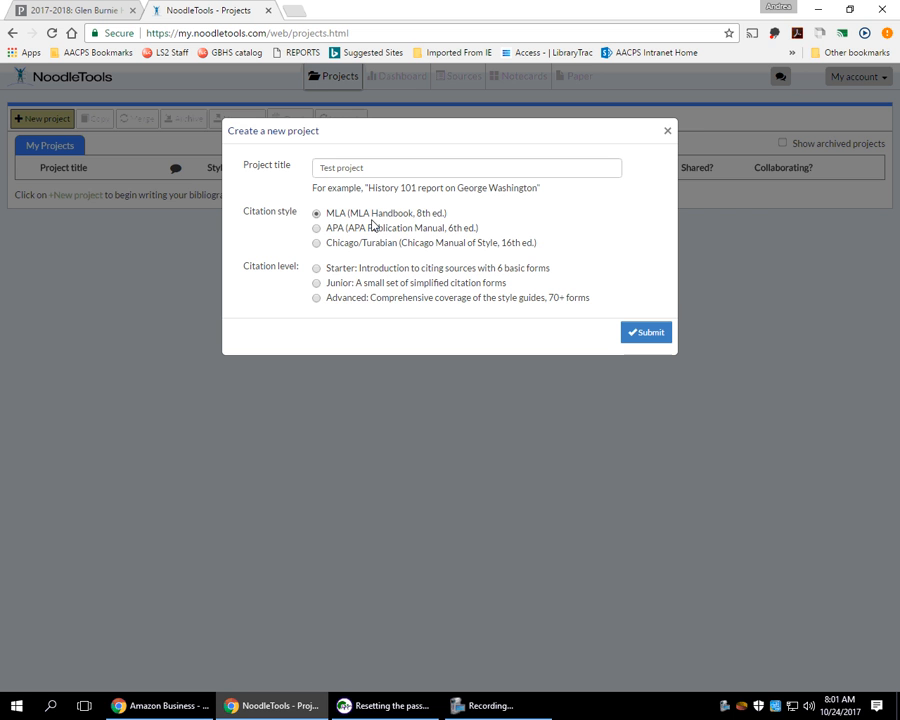
{"action": "left_click", "coordinate": [316, 298]}
{"action": "left_click", "coordinate": [649, 333]}
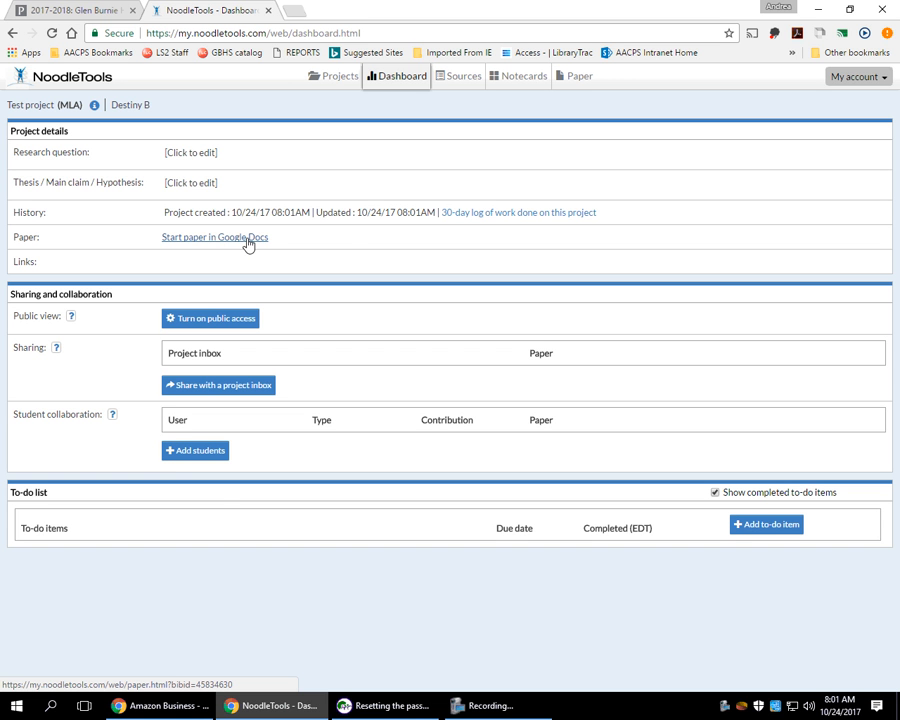
Start adding a collaborator, clear the entered email, and go to the Sources list.
{"action": "left_click", "coordinate": [185, 455]}
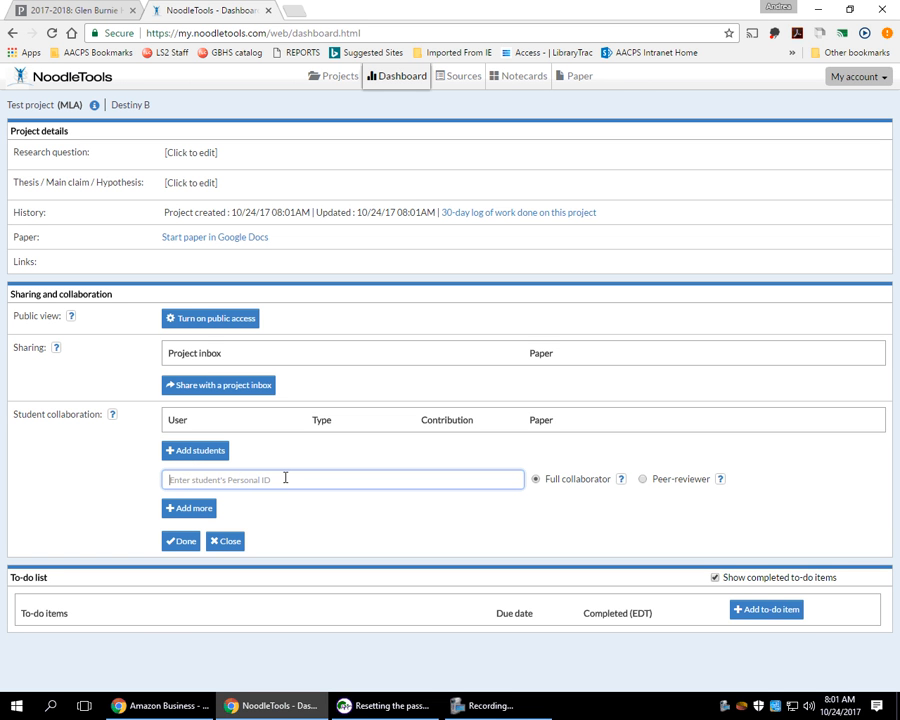
{"action": "type", "text": "s.org"}
{"action": "left_click_drag", "start_coordinate": [251, 482], "coordinate": [163, 483]}
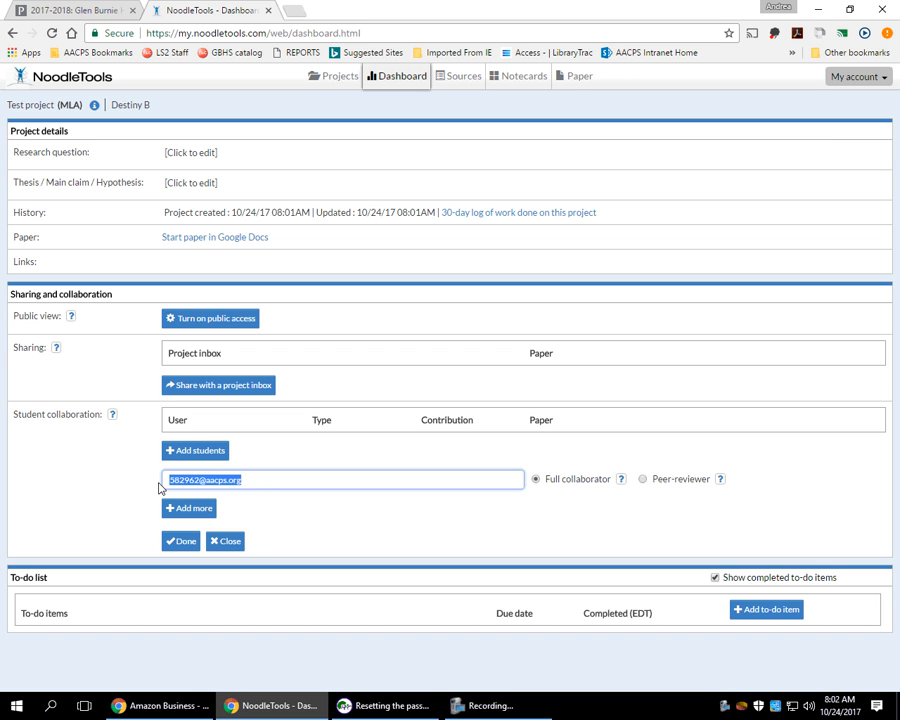
{"action": "key", "text": "BackSpace"}
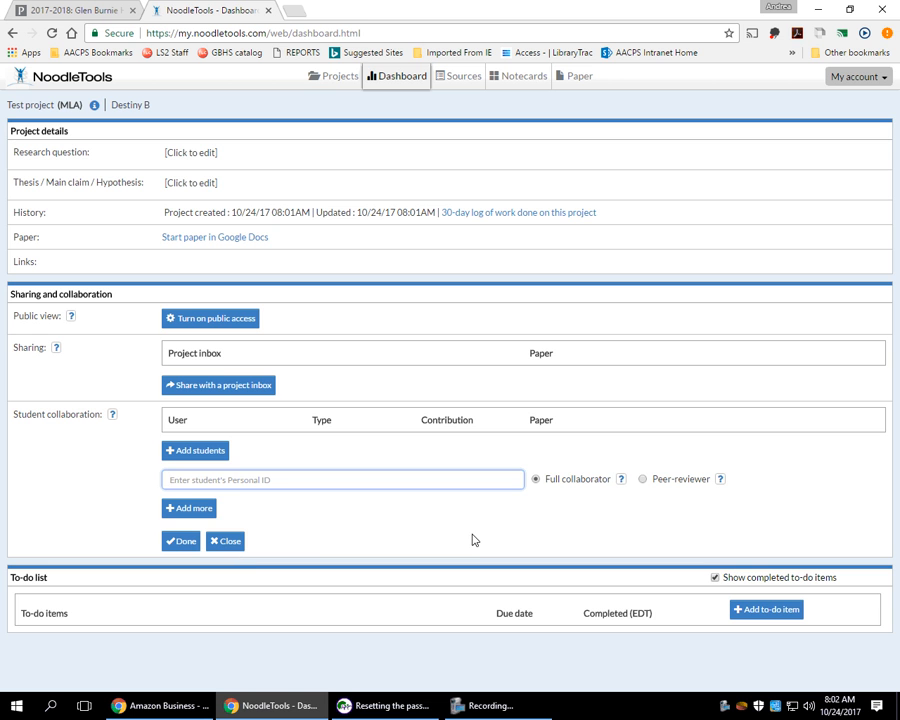
{"action": "left_click", "coordinate": [470, 82]}
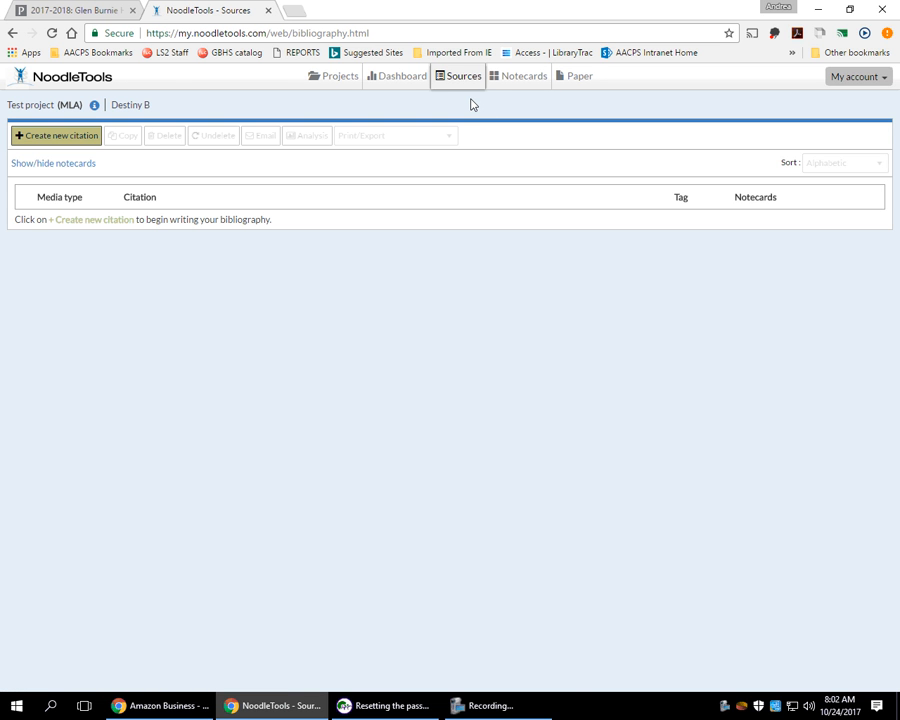
Return to the Test project sources and start a new citation, then switch to MackinVIA Databases.
{"action": "left_click", "coordinate": [480, 705]}
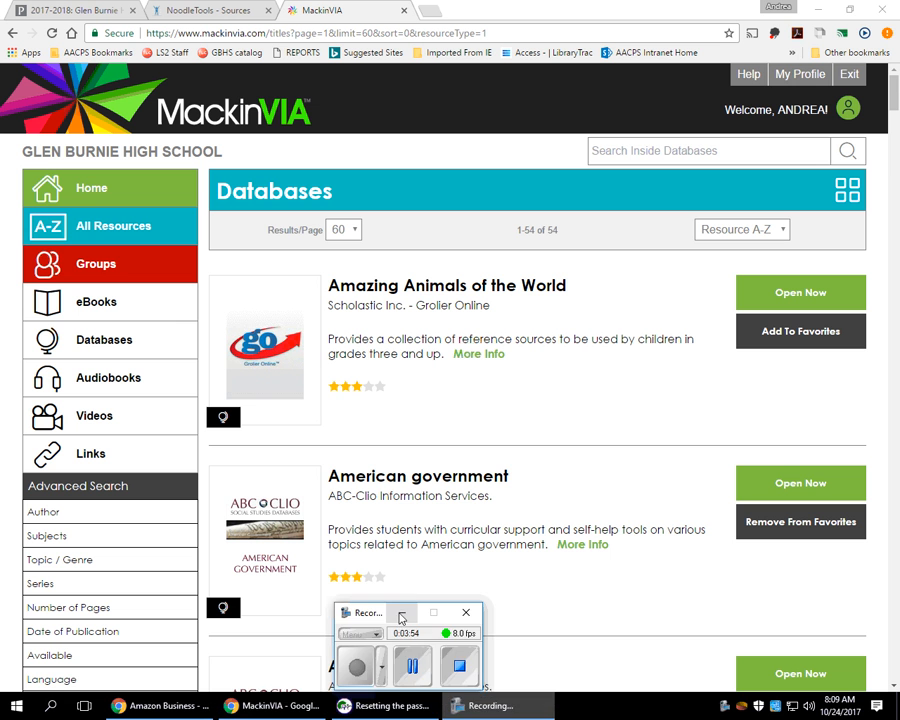
{"action": "left_click", "coordinate": [401, 612]}
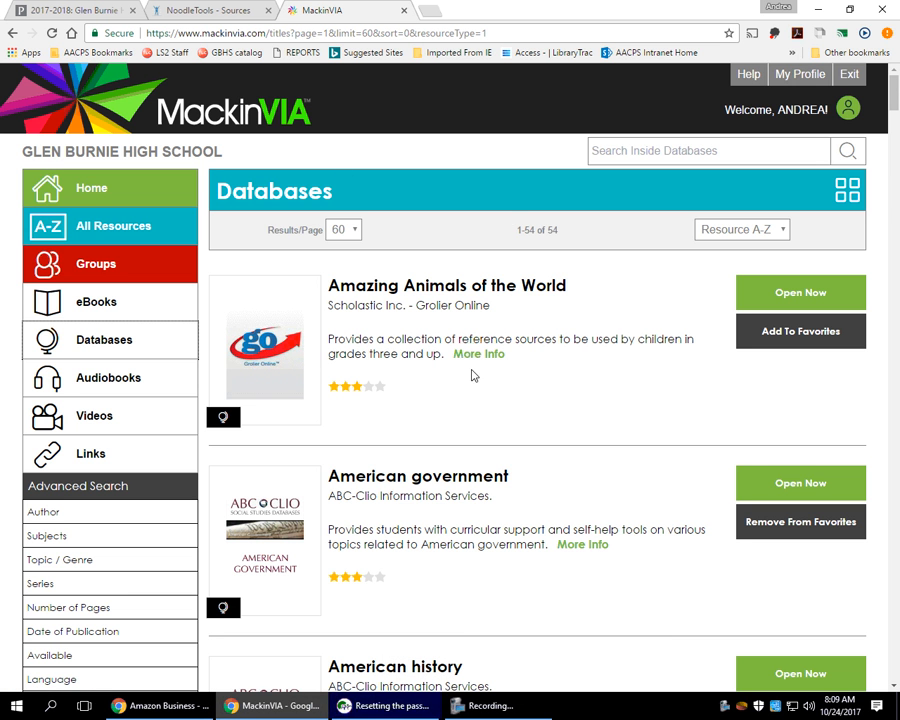
{"action": "left_click", "coordinate": [226, 9]}
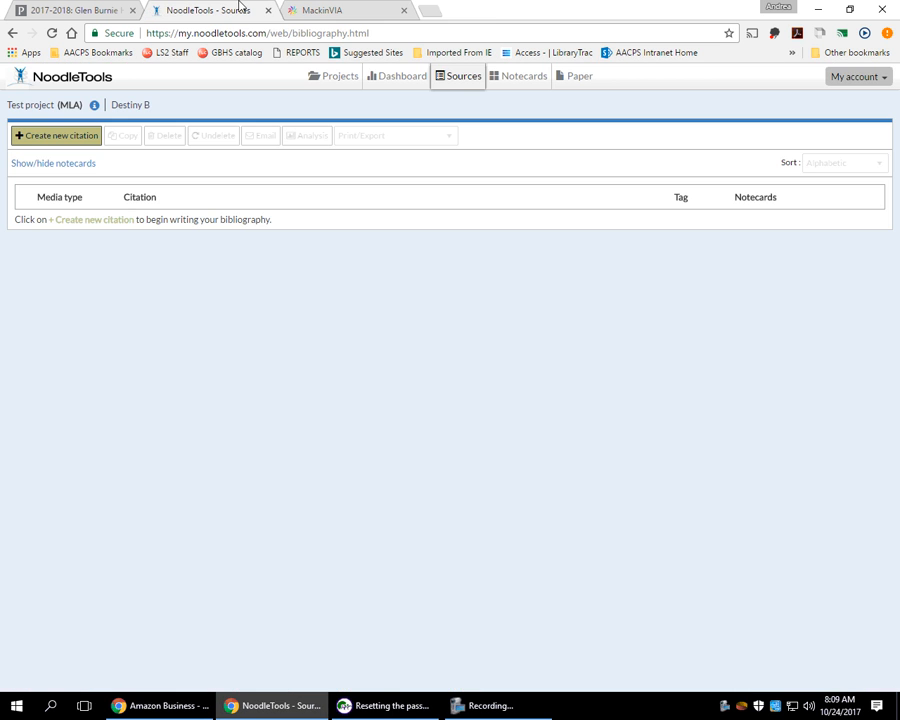
{"action": "left_click", "coordinate": [73, 146]}
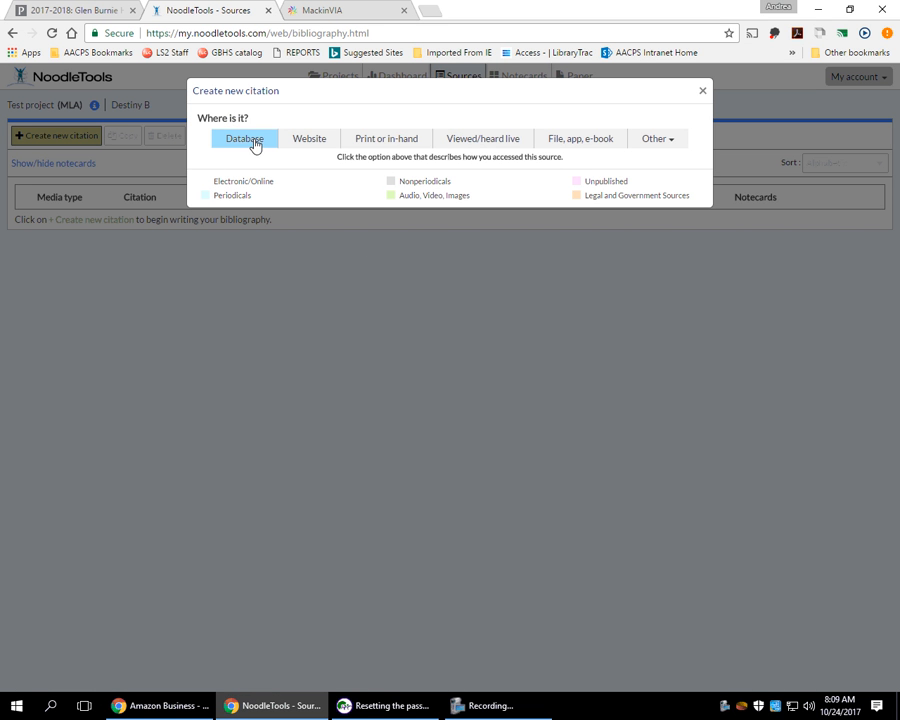
{"action": "left_click", "coordinate": [344, 13]}
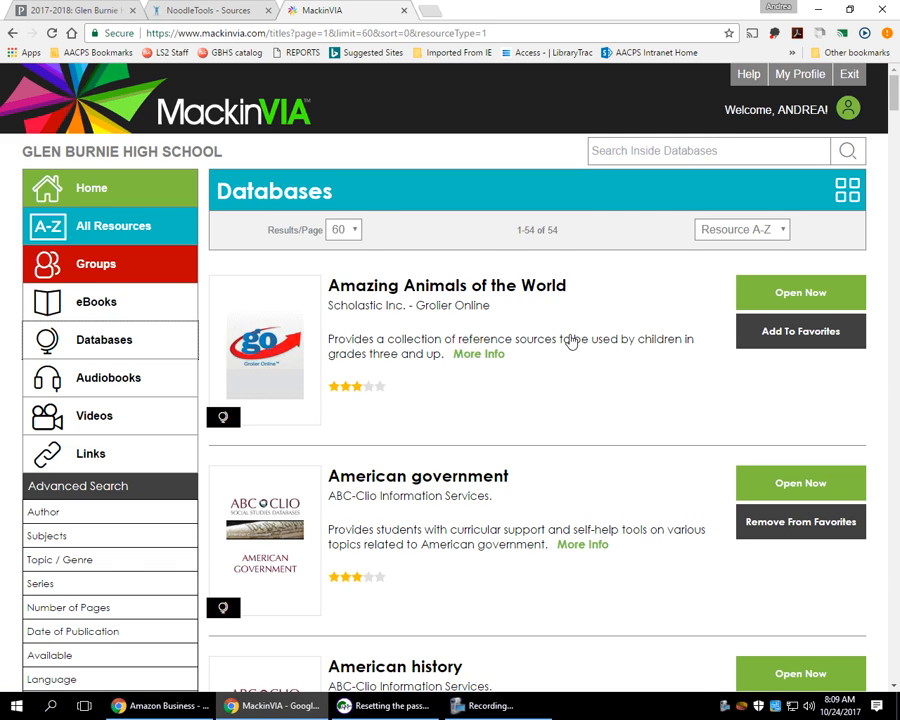
Scroll the MackinVIA Databases list and open World History in Context.
{"action": "scroll", "coordinate": [518, 547], "scroll_direction": "down", "scroll_amount": 3}
{"action": "left_click_drag", "start_coordinate": [895, 118], "coordinate": [895, 672]}
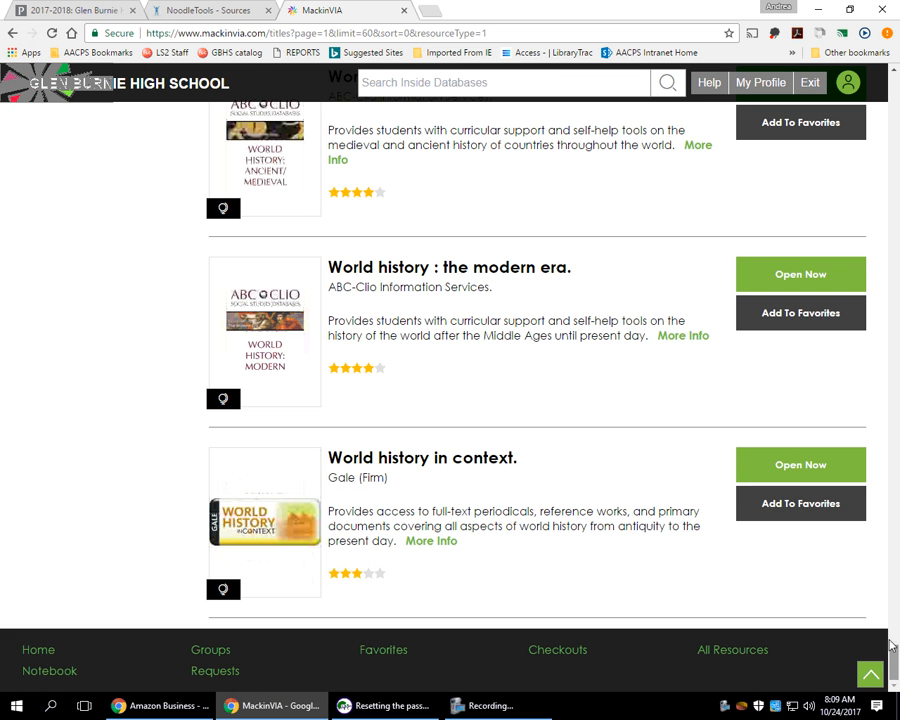
{"action": "left_click", "coordinate": [797, 469]}
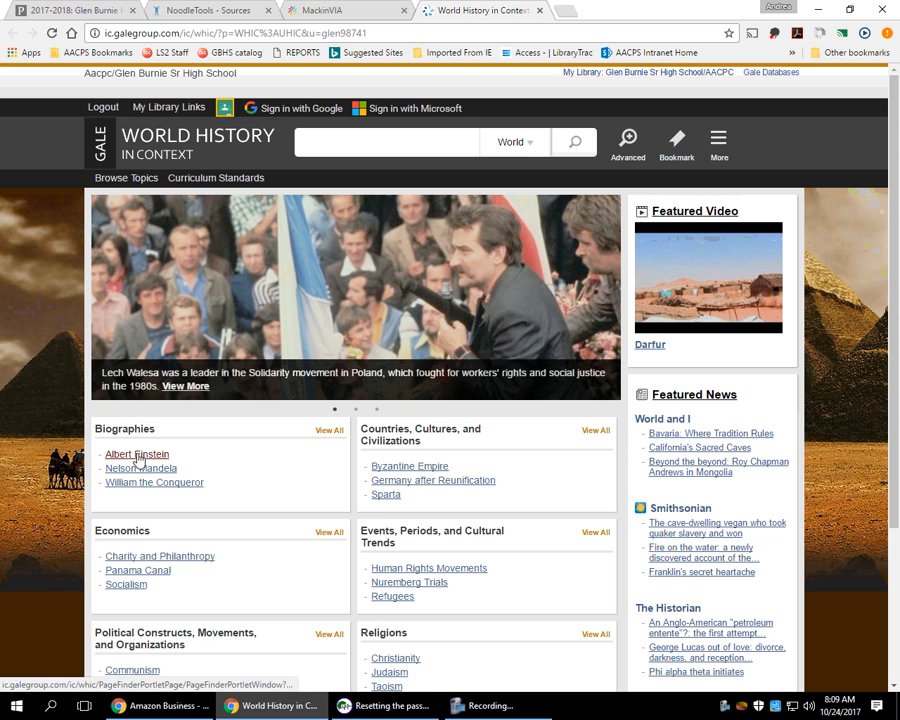
Open the full Albert Einstein article and copy its source citation.
{"action": "left_click", "coordinate": [140, 455]}
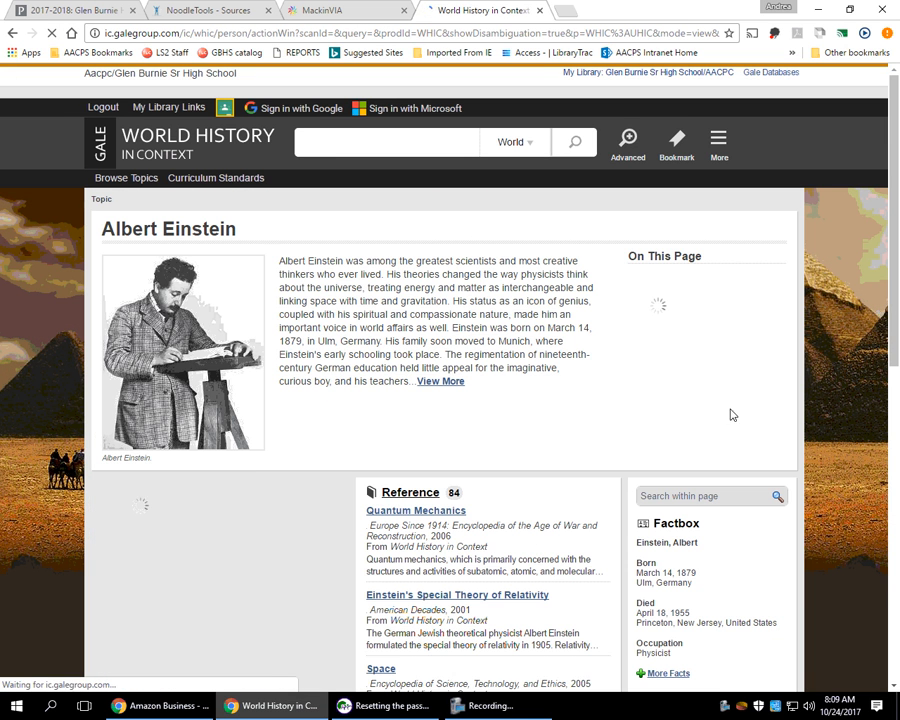
{"action": "left_click", "coordinate": [436, 384]}
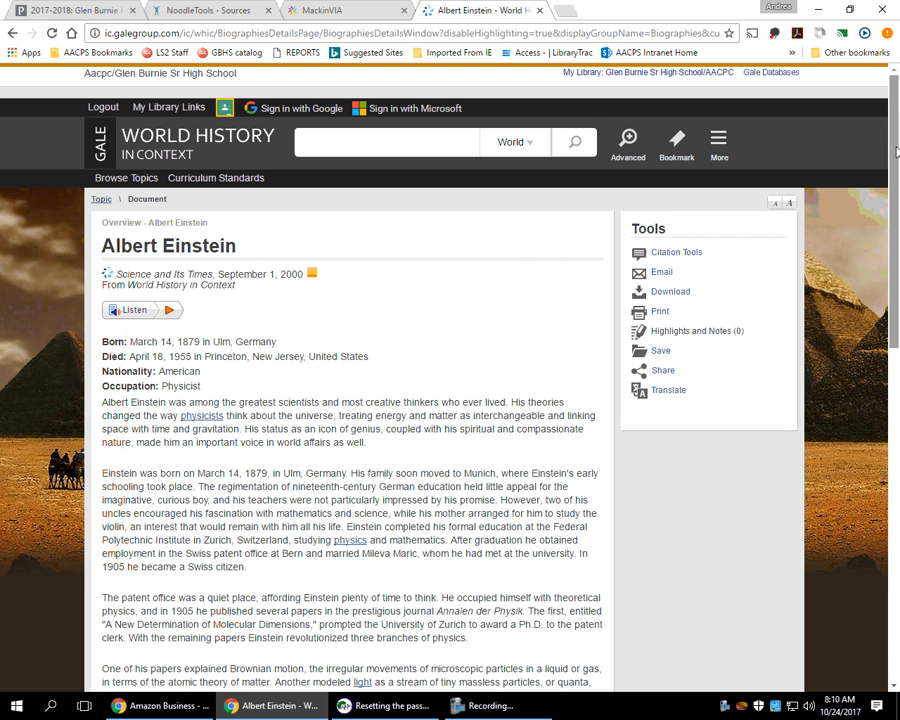
{"action": "left_click_drag", "start_coordinate": [893, 148], "coordinate": [893, 500]}
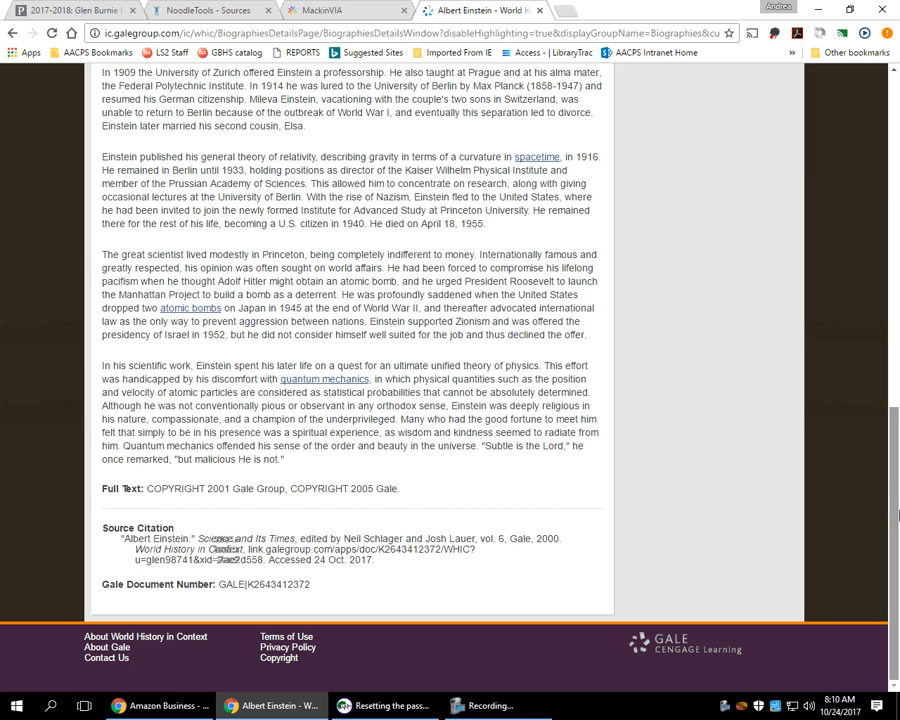
{"action": "left_click_drag", "start_coordinate": [375, 560], "coordinate": [137, 539]}
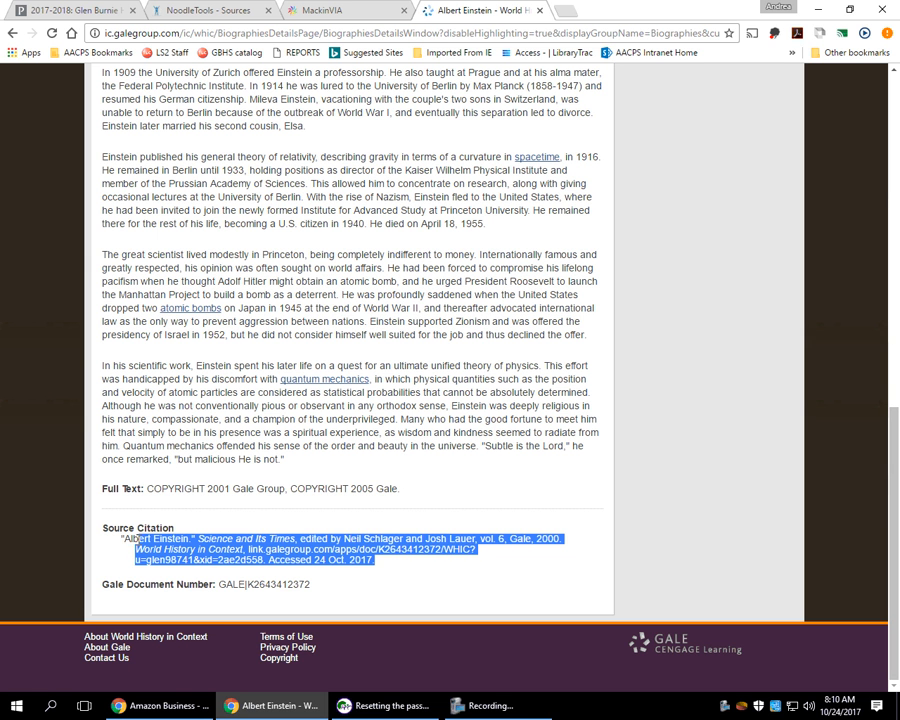
{"action": "right_click", "coordinate": [174, 543]}
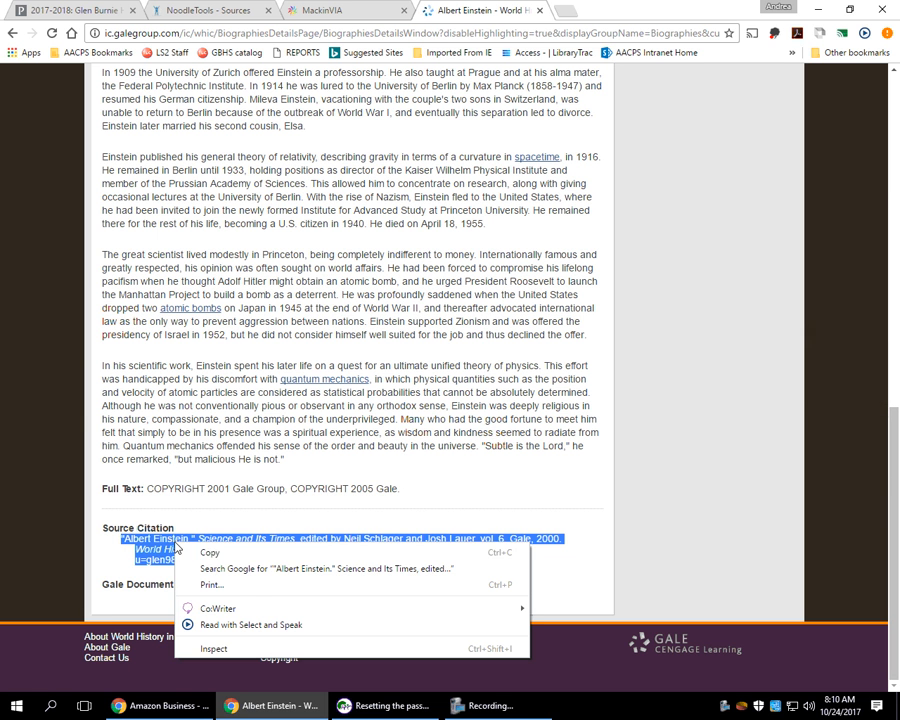
{"action": "left_click", "coordinate": [217, 556]}
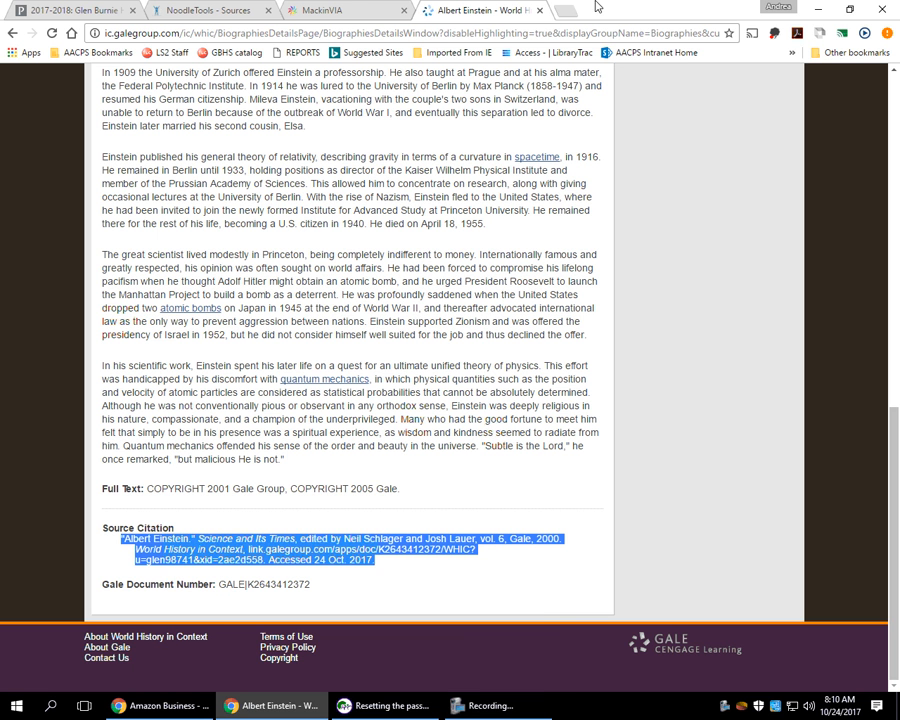
Add the Einstein citation as Database > Original Content in Database by pasting it and submitting.
{"action": "left_click", "coordinate": [225, 11]}
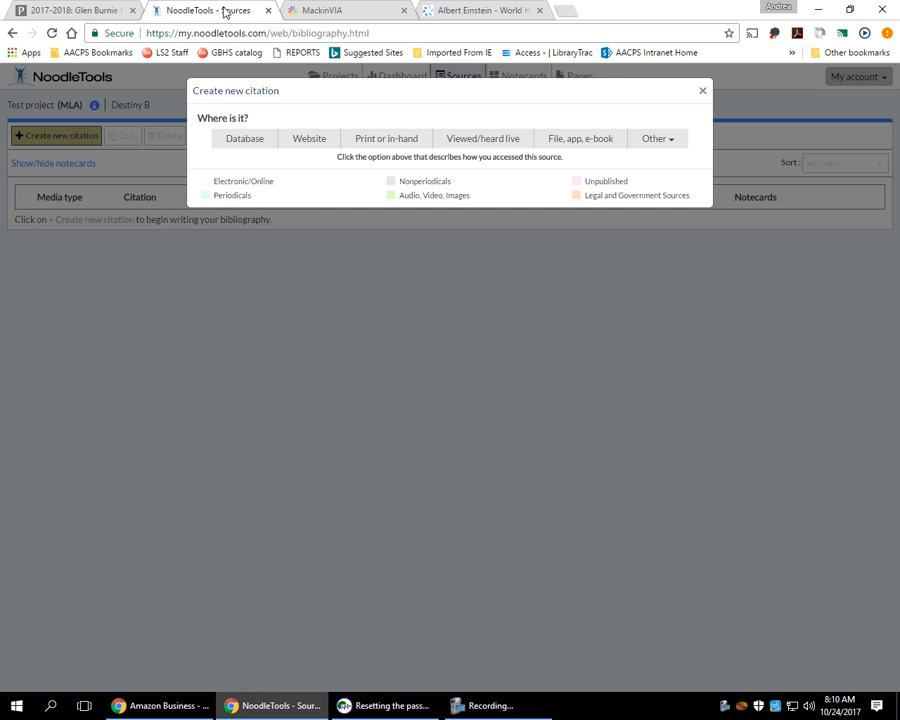
{"action": "left_click", "coordinate": [236, 143]}
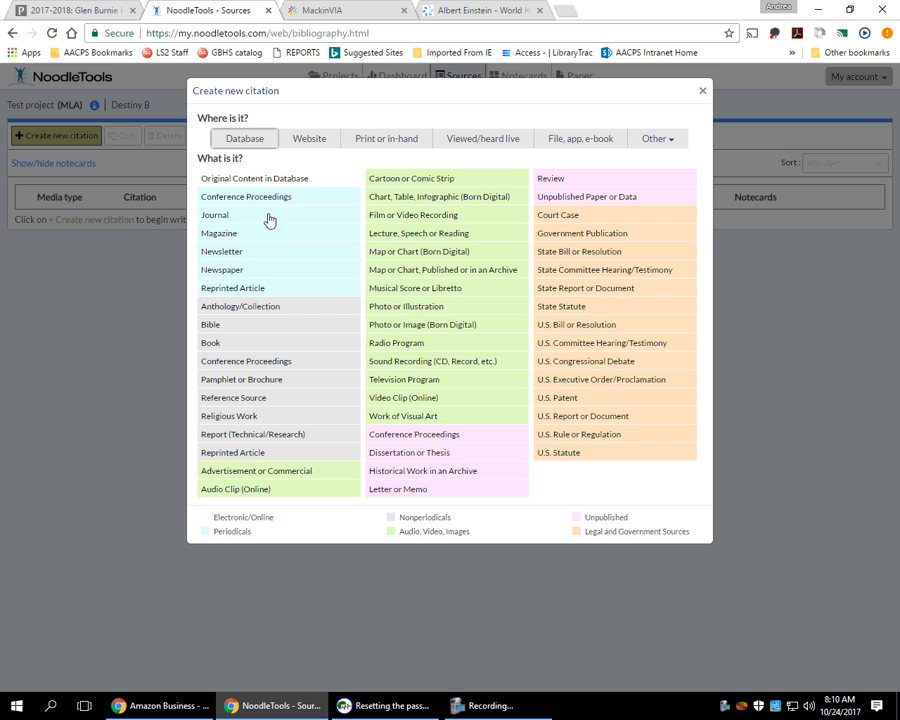
{"action": "left_click", "coordinate": [250, 180]}
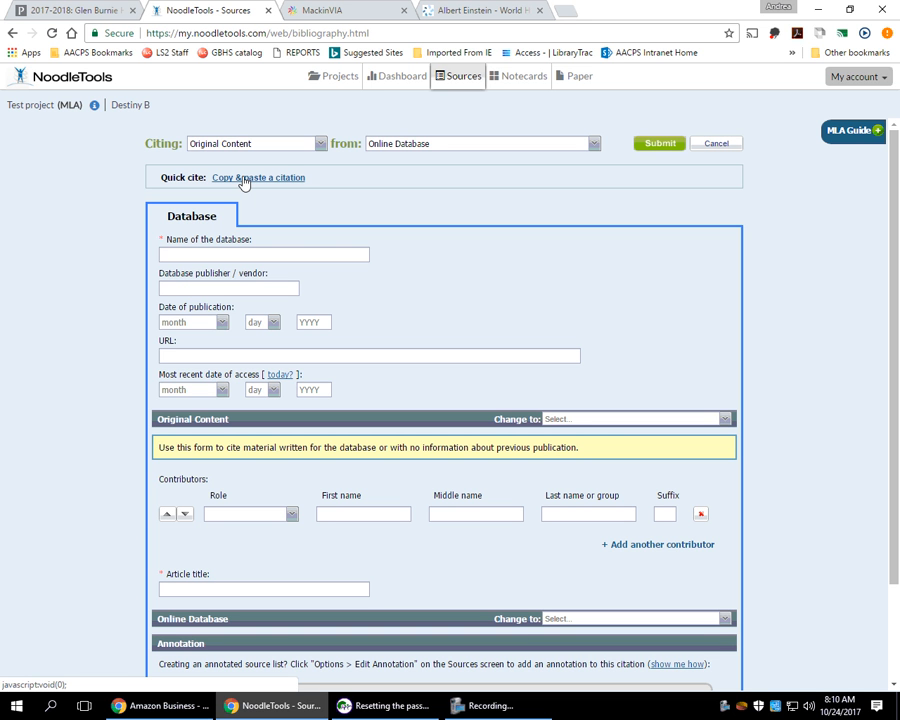
{"action": "left_click", "coordinate": [255, 183]}
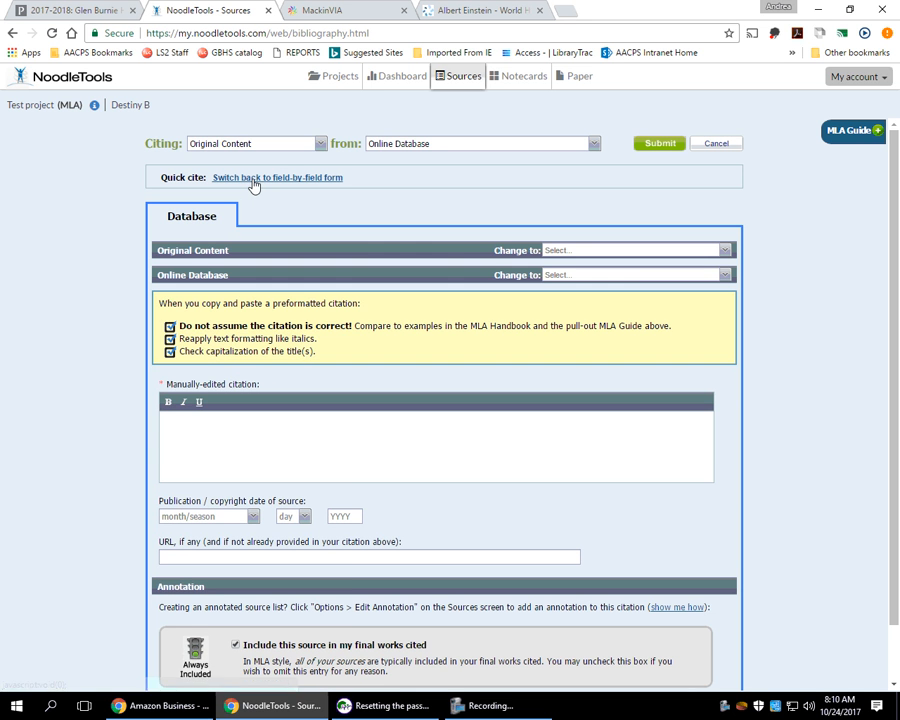
{"action": "right_click", "coordinate": [206, 428]}
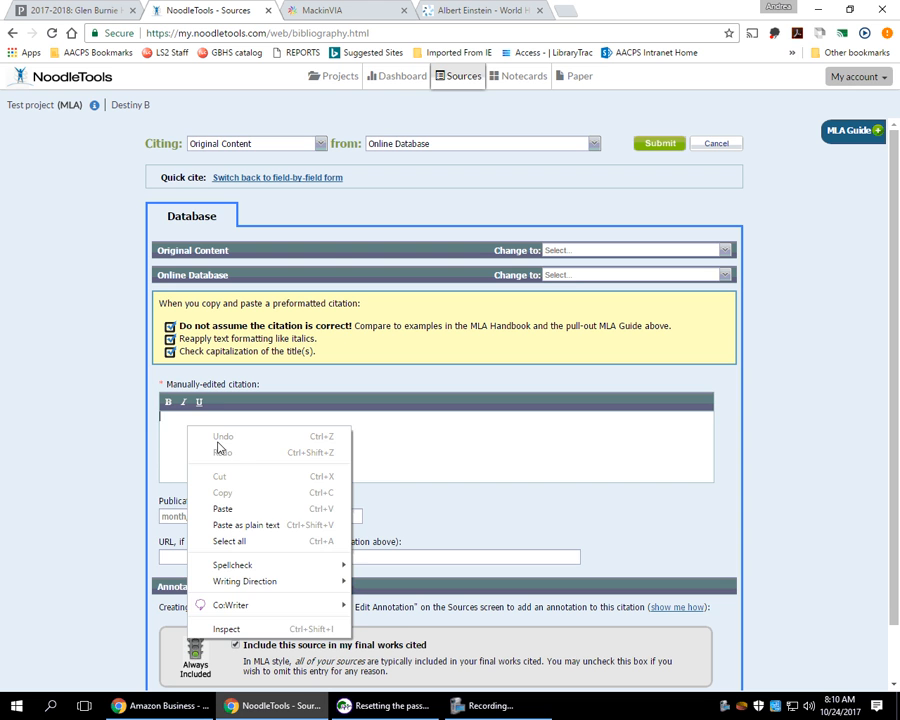
{"action": "left_click", "coordinate": [238, 509]}
{"action": "left_click", "coordinate": [660, 145]}
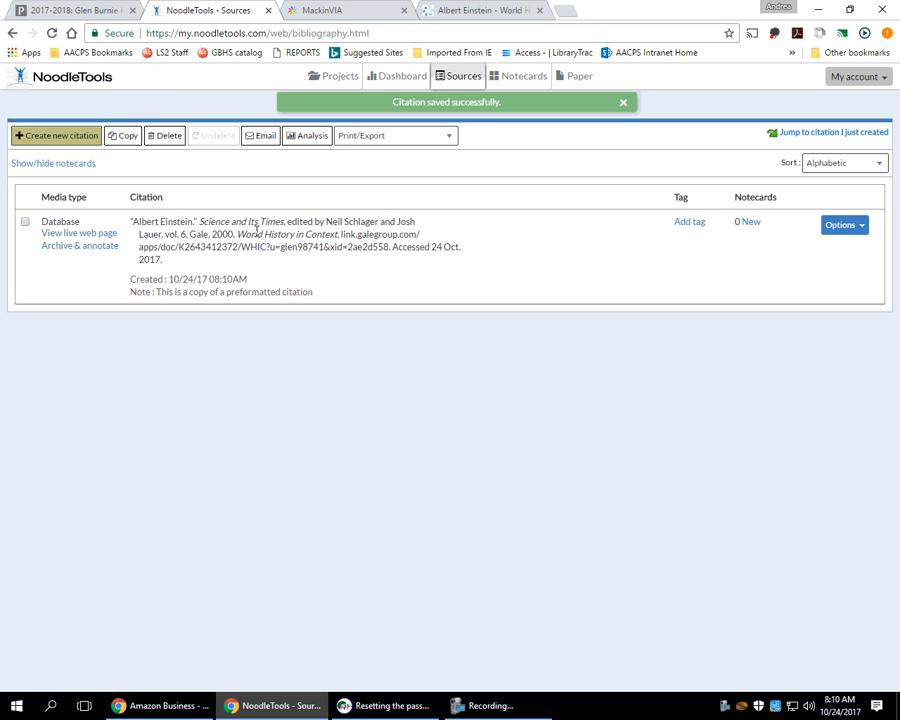
{"action": "left_click", "coordinate": [64, 234]}
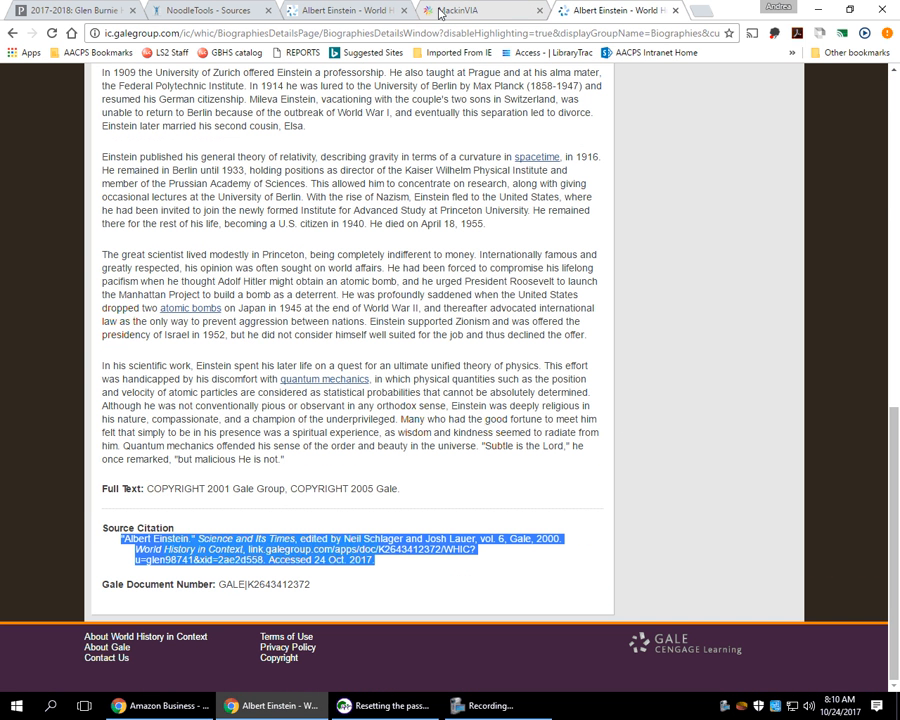
{"action": "left_click", "coordinate": [228, 10]}
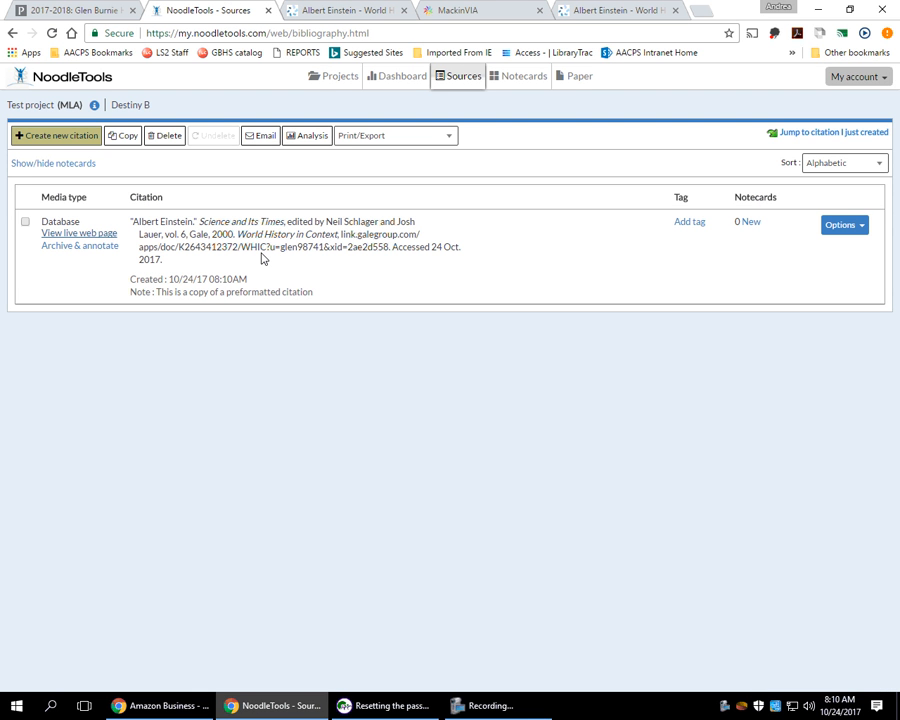
Create a new notecard with the Albert Einstein citation as its source and save it.
{"action": "left_click", "coordinate": [531, 83]}
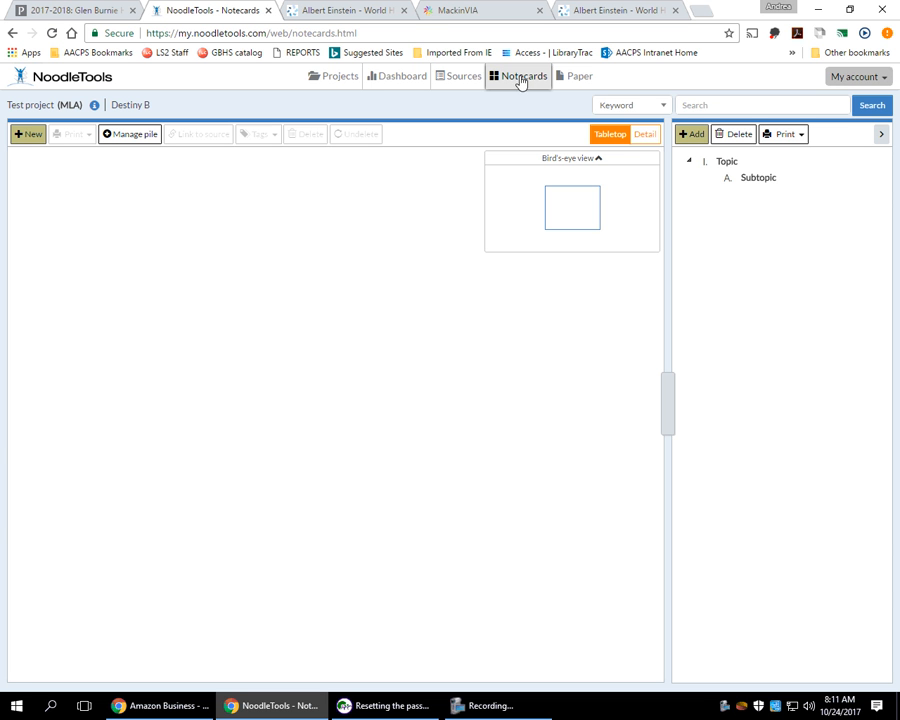
{"action": "left_click", "coordinate": [31, 138]}
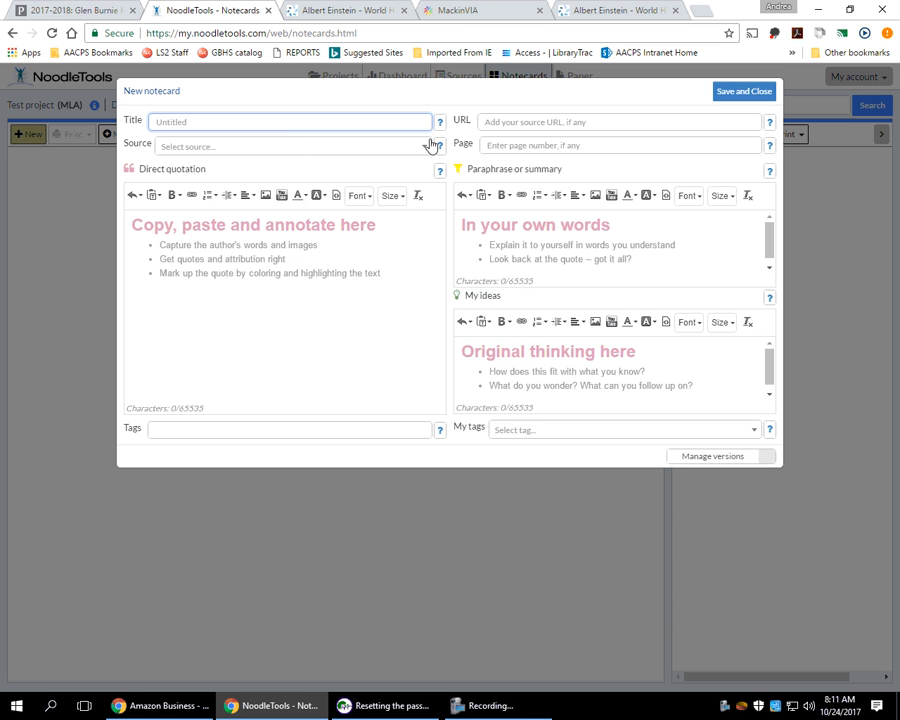
{"action": "left_click", "coordinate": [426, 151]}
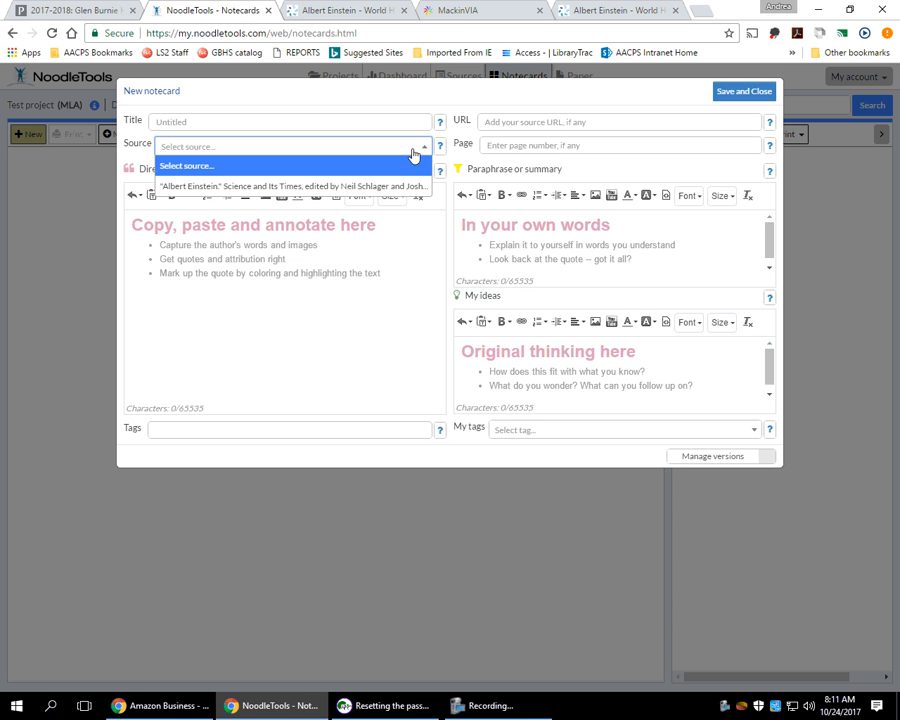
{"action": "left_click", "coordinate": [280, 191]}
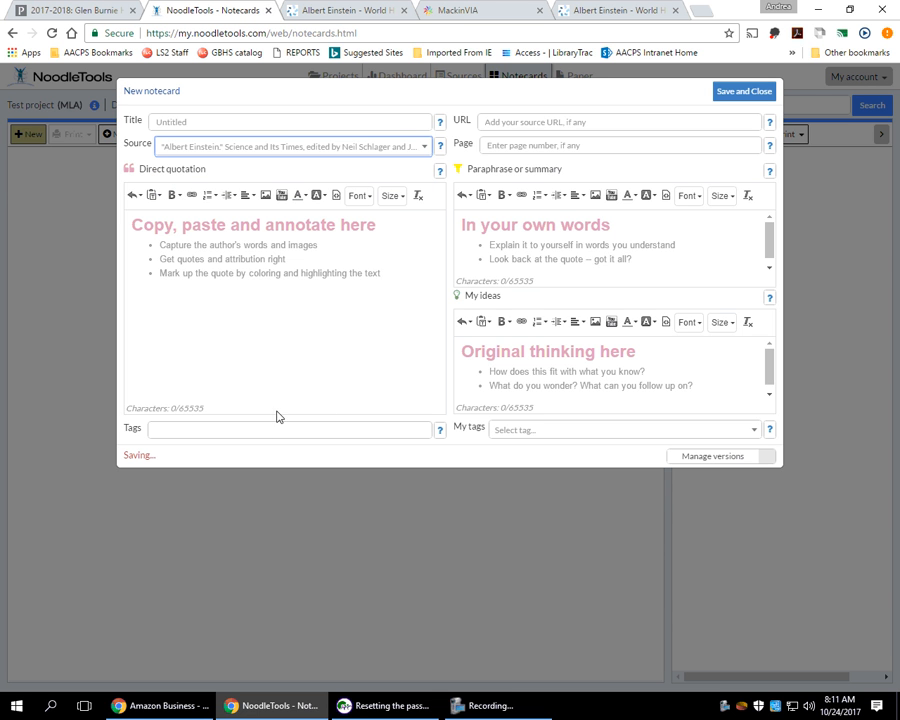
{"action": "left_click", "coordinate": [755, 95]}
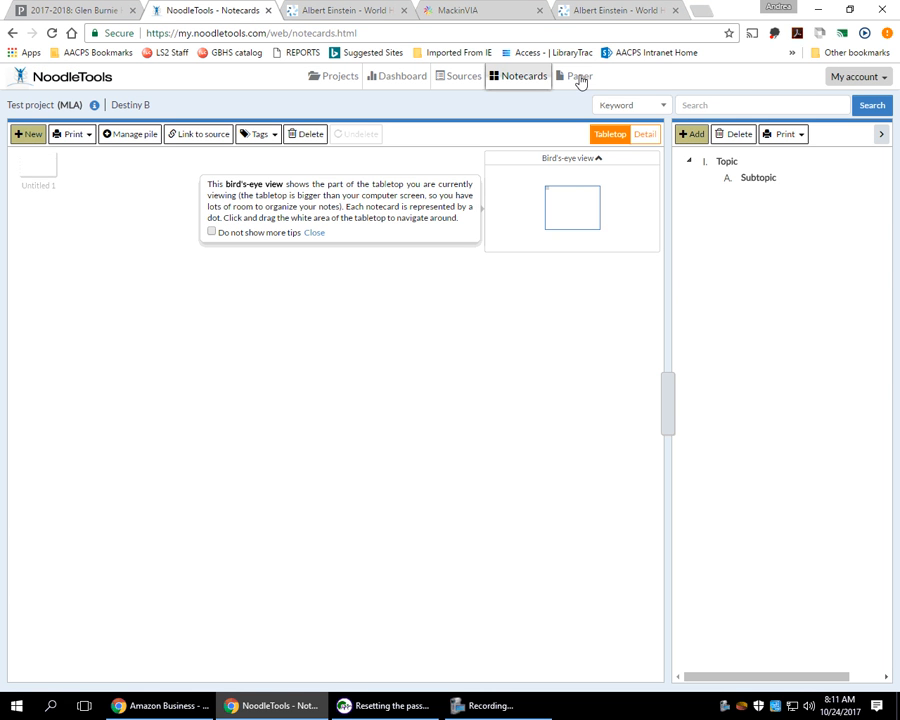
Look over Test project's paper and dashboard, starting and cancelling adding a student collaborator.
{"action": "left_click", "coordinate": [581, 82]}
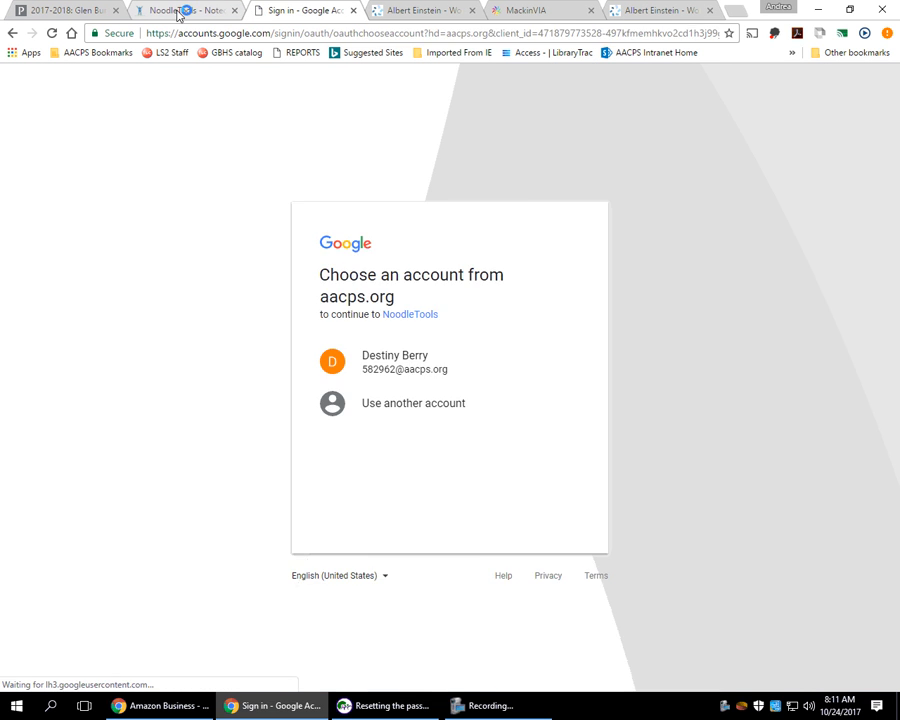
{"action": "left_click", "coordinate": [180, 11]}
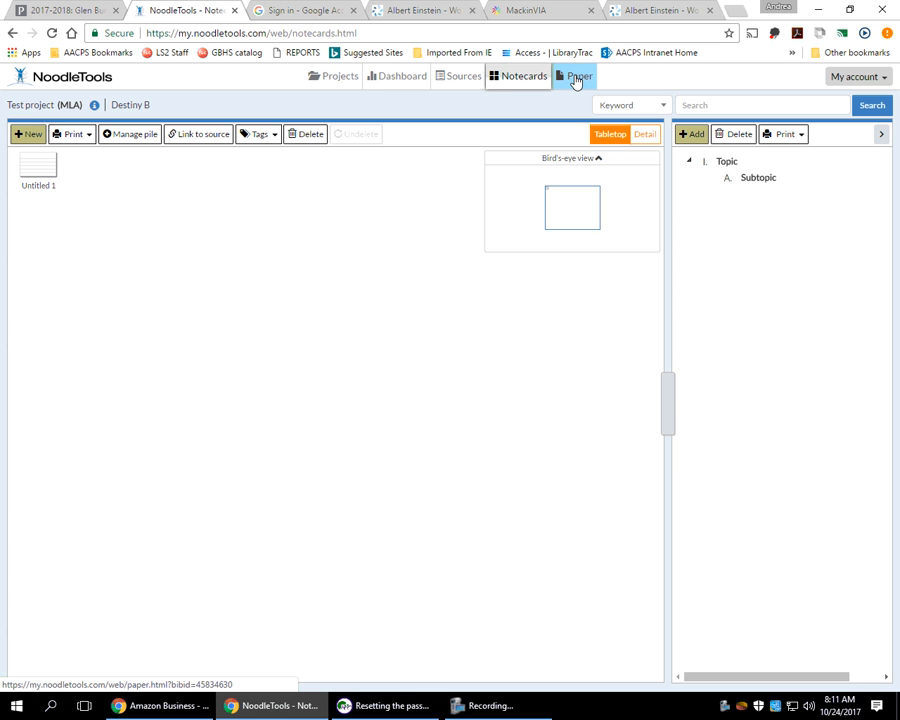
{"action": "left_click", "coordinate": [400, 82]}
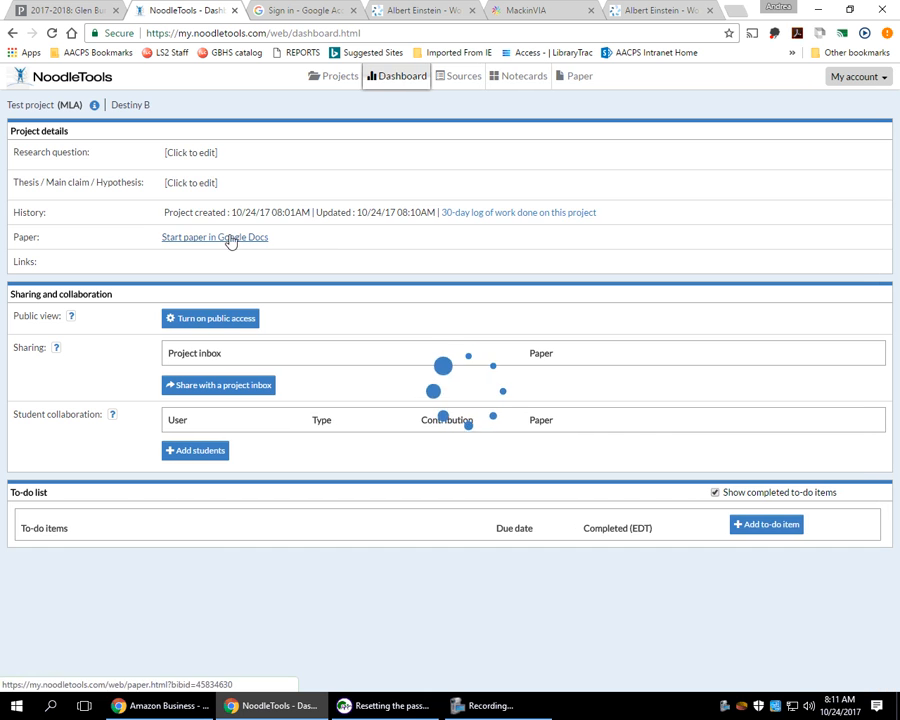
{"action": "left_click", "coordinate": [335, 80]}
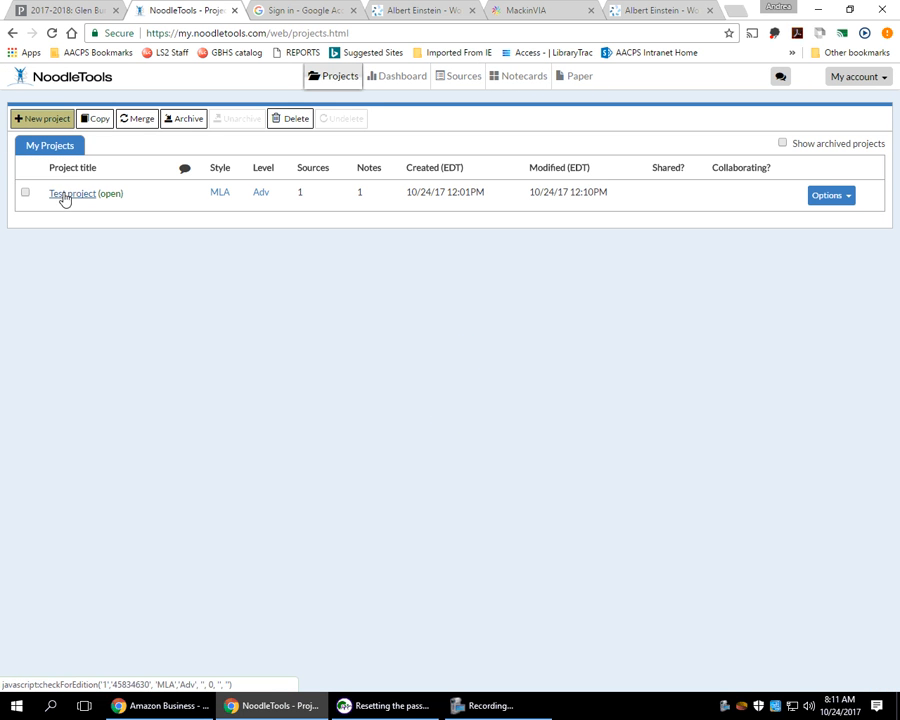
{"action": "left_click", "coordinate": [388, 77]}
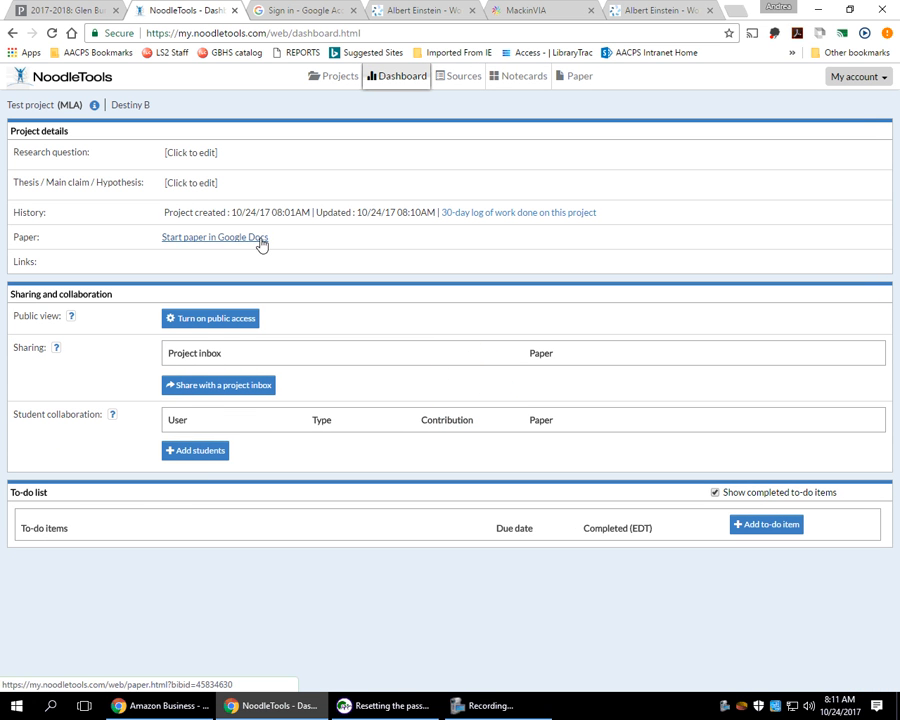
{"action": "left_click", "coordinate": [203, 451]}
{"action": "left_click", "coordinate": [203, 451]}
Review the Sources and Notecards tabs, then return to My Projects showing 1 source and 1 note.
{"action": "left_click", "coordinate": [460, 80]}
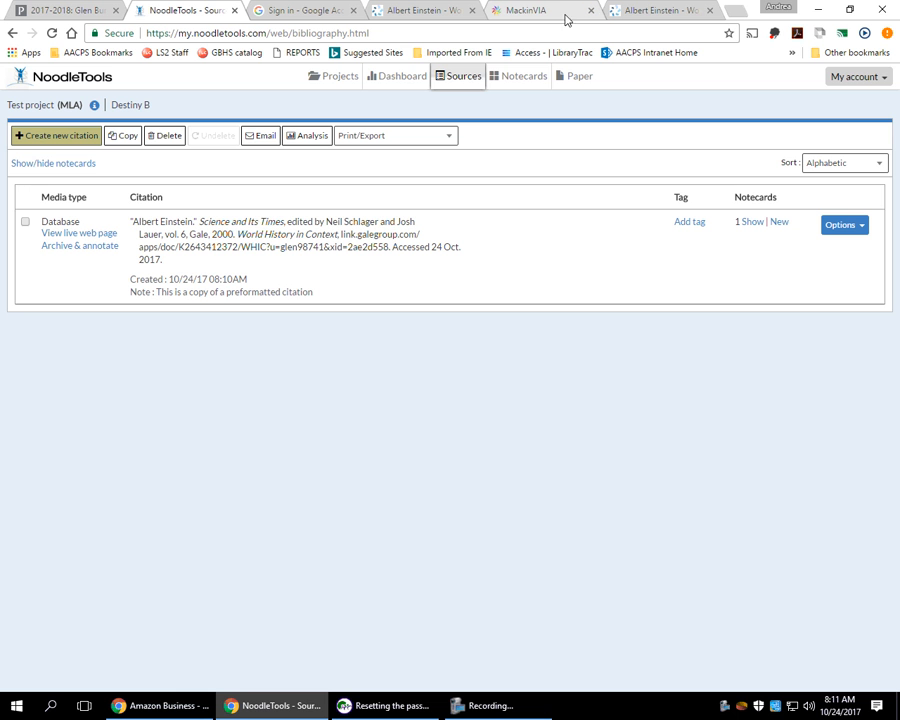
{"action": "left_click", "coordinate": [519, 80]}
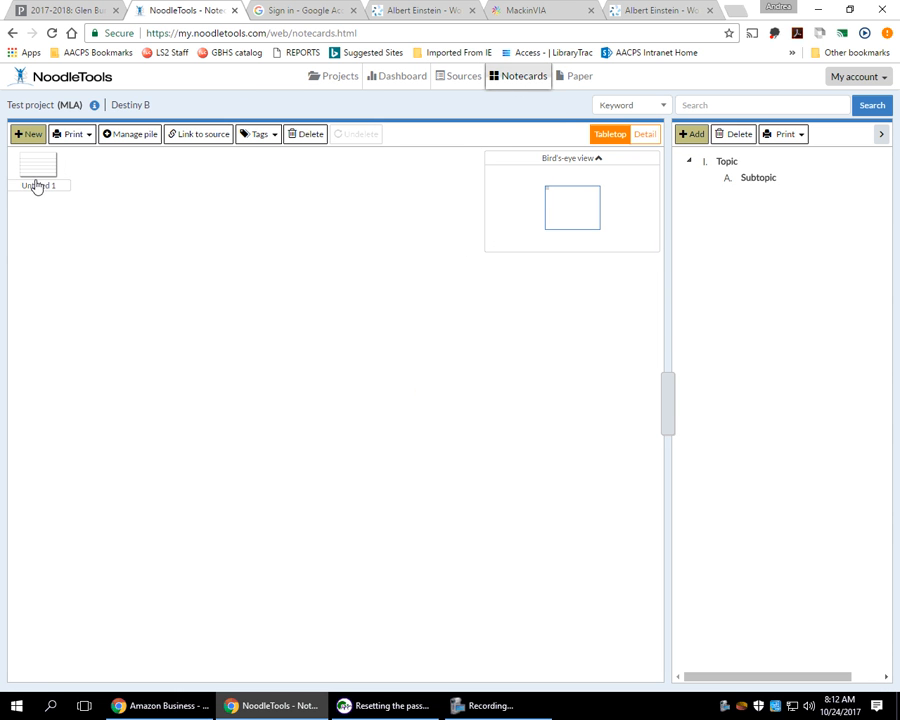
{"action": "mouse_move", "coordinate": [40, 176]}
{"action": "left_click", "coordinate": [326, 80]}
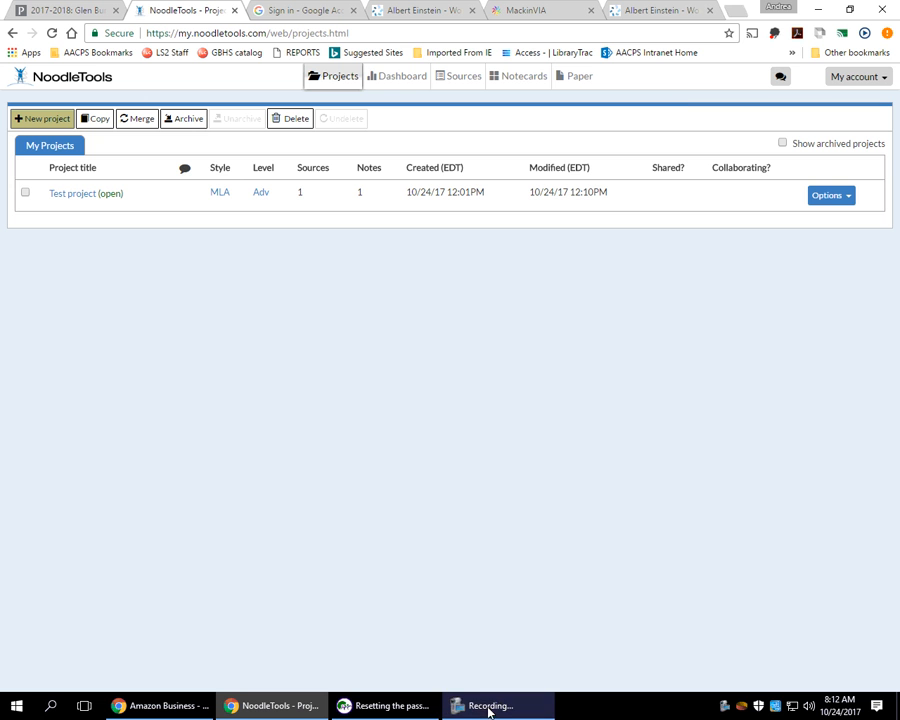
{"action": "mouse_move", "coordinate": [495, 716]}
{"action": "mouse_move", "coordinate": [523, 711]}
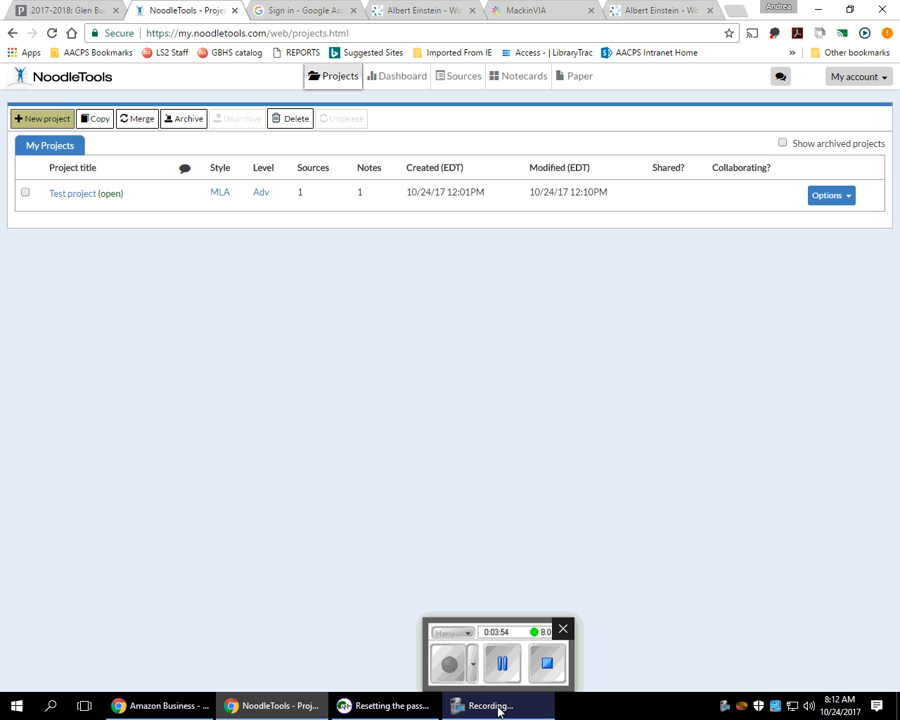